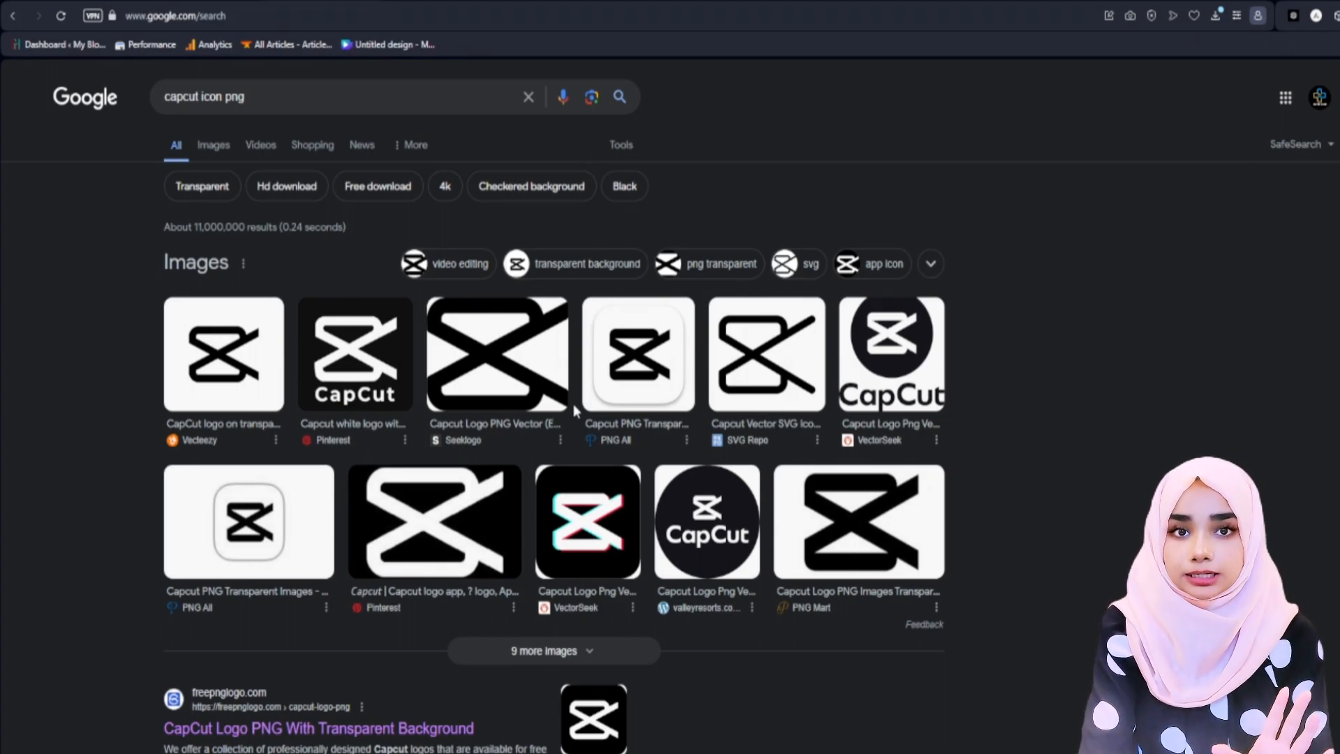
Save the first CapCut logo in the image results to disk.
{"action": "right_click", "coordinate": [202, 358]}
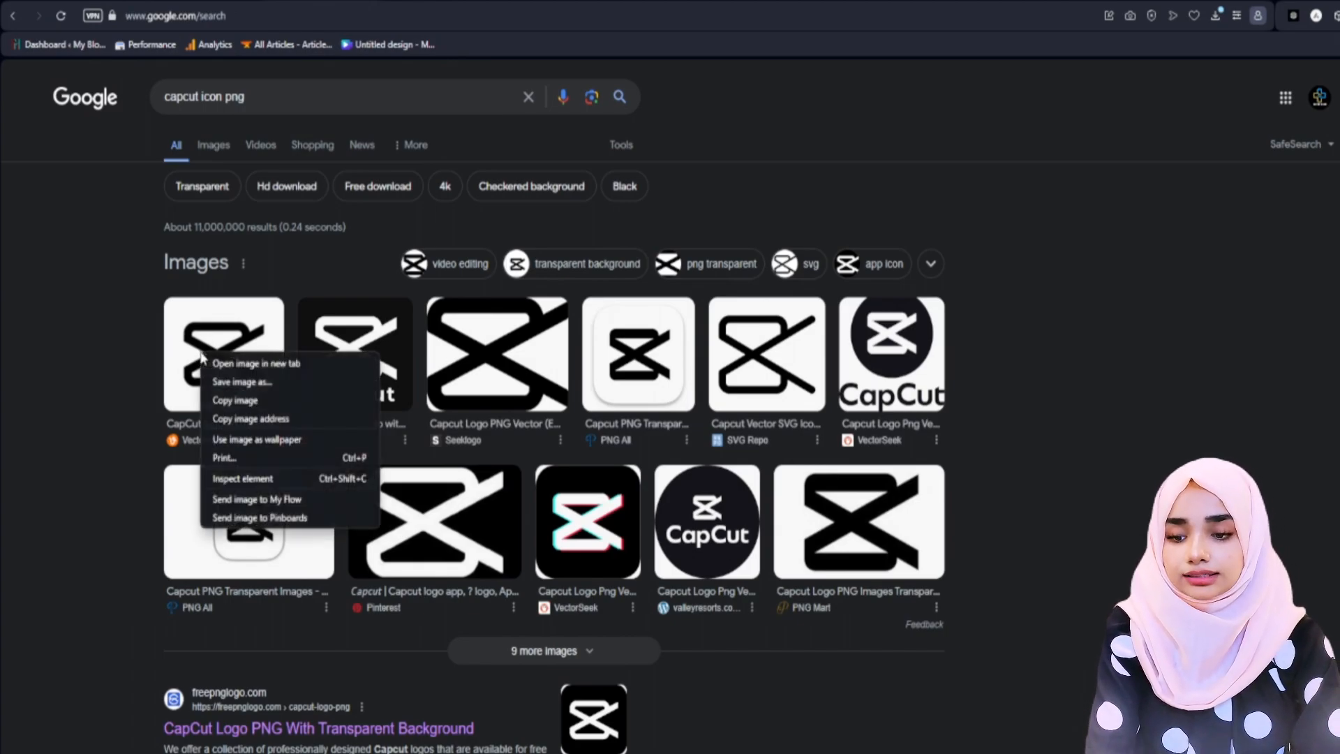
{"action": "left_click", "coordinate": [254, 382]}
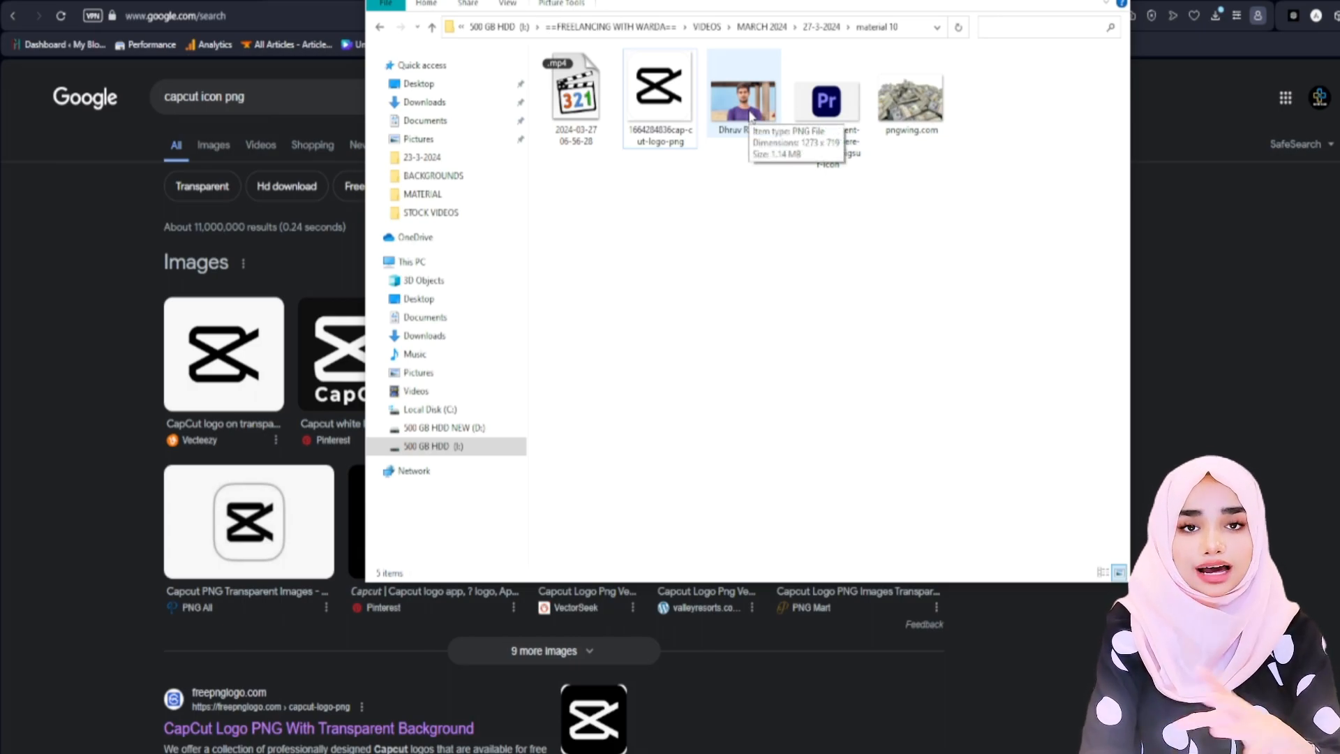
Open Generative fill on the Adobe Firefly site and load the portrait photo from the material 10 folder.
{"action": "left_click", "coordinate": [740, 116]}
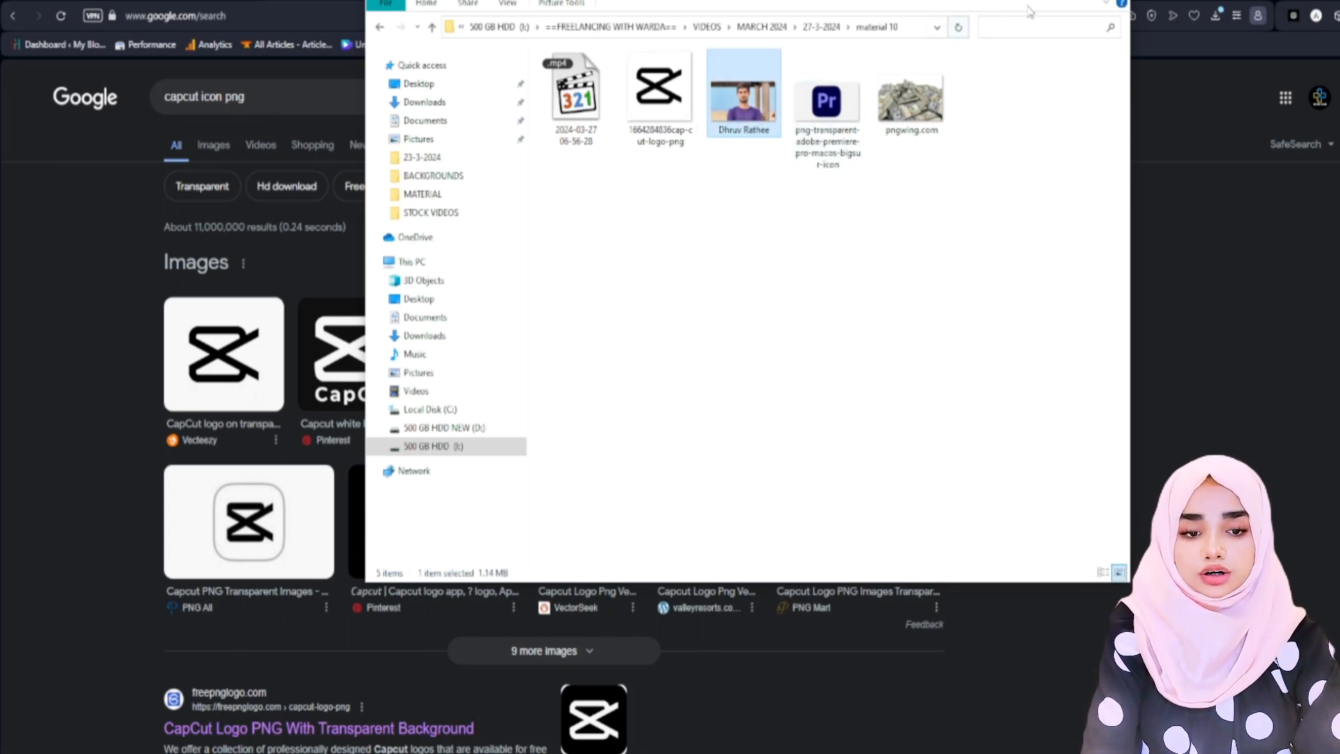
{"action": "key", "text": "alt+Tab"}
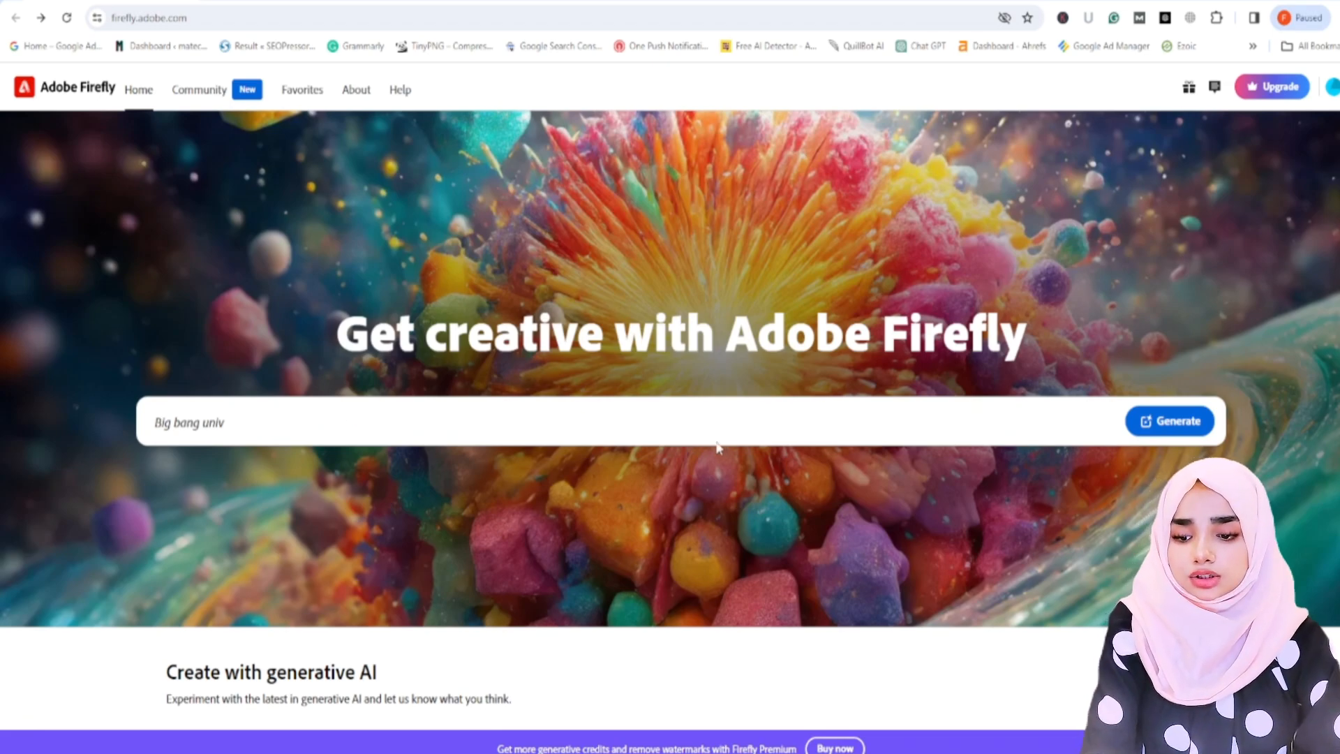
{"action": "scroll", "coordinate": [719, 447], "scroll_direction": "down", "scroll_amount": 10}
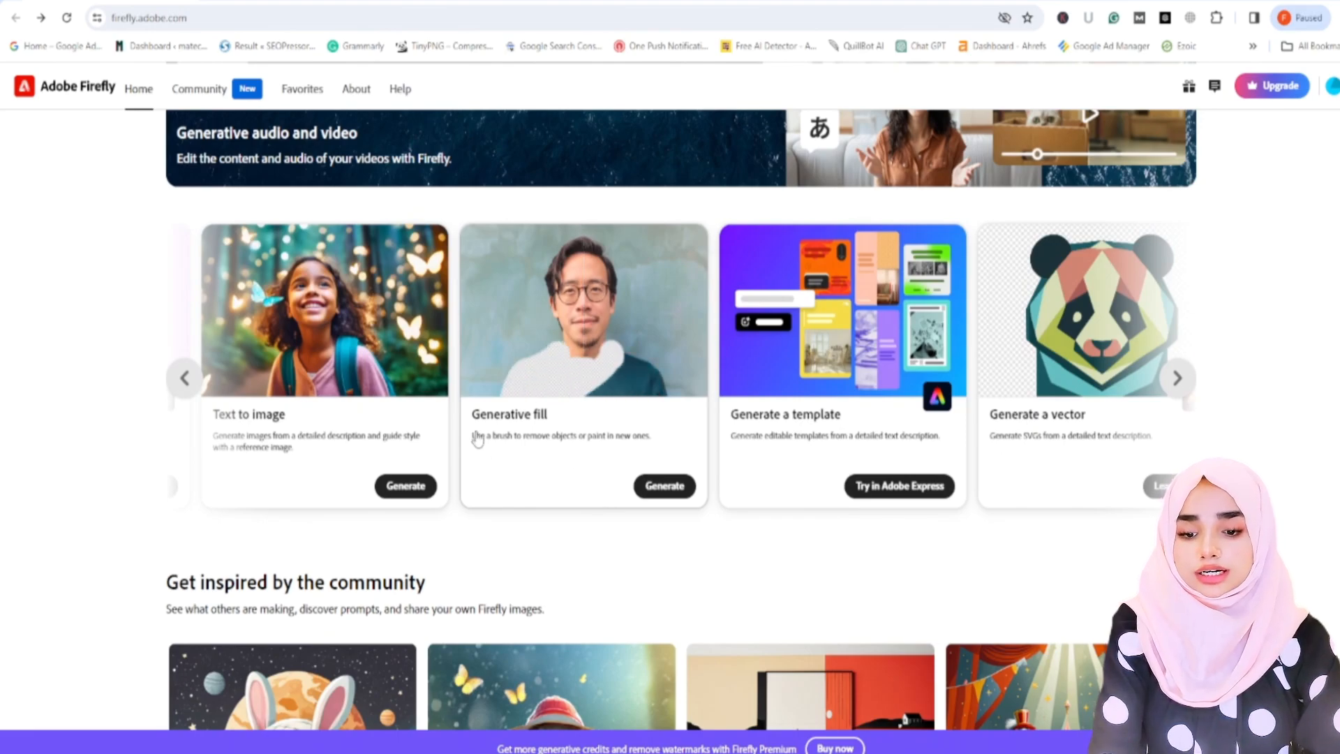
{"action": "left_click", "coordinate": [652, 487]}
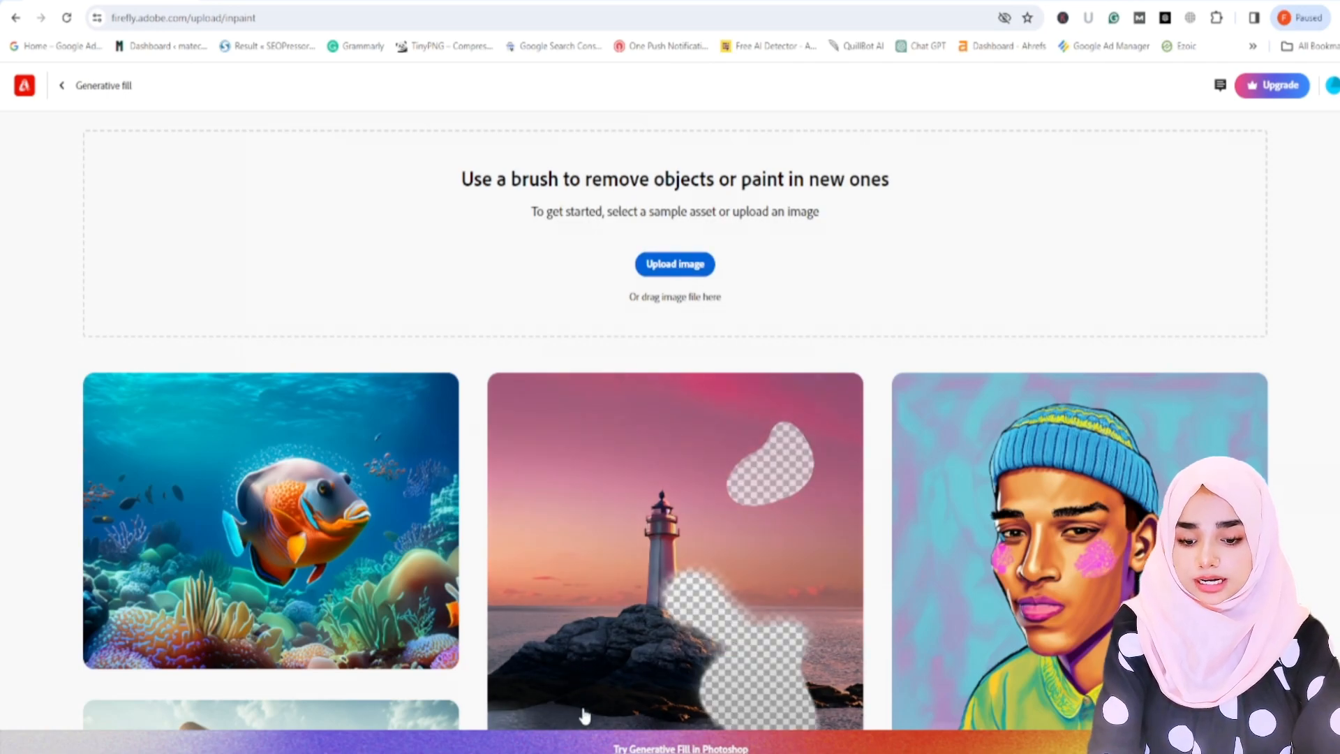
{"action": "left_click", "coordinate": [574, 753]}
{"action": "left_click_drag", "start_coordinate": [730, 87], "coordinate": [135, 245]}
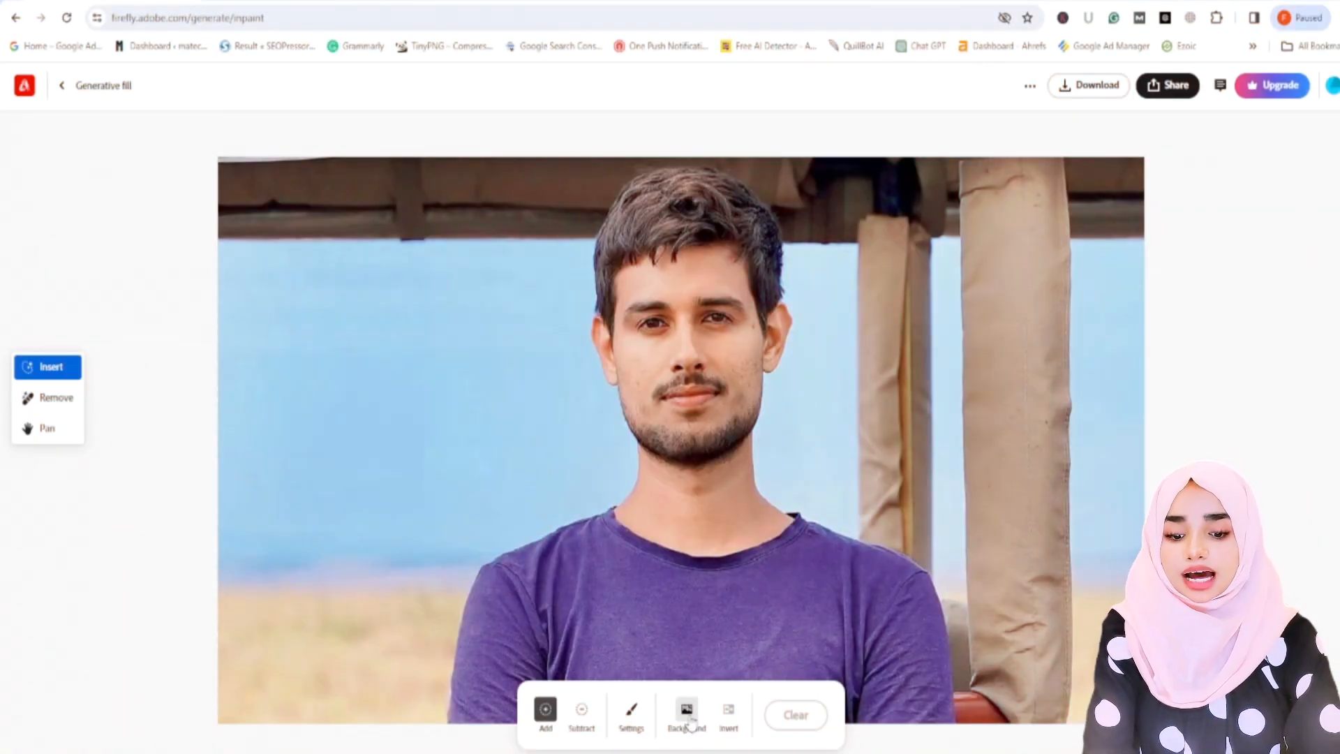
Remove the portrait's background, generate without a prompt and download the cutout image.
{"action": "left_click", "coordinate": [689, 719]}
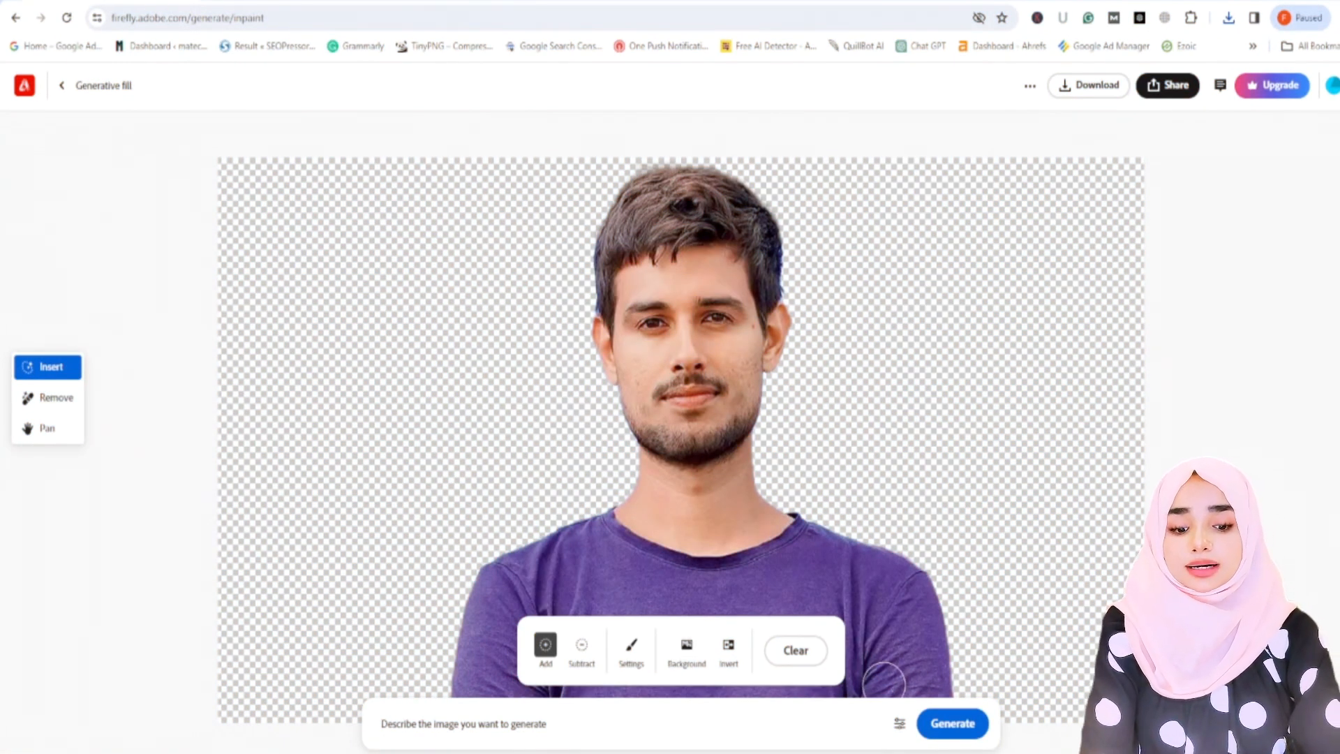
{"action": "left_click", "coordinate": [974, 725]}
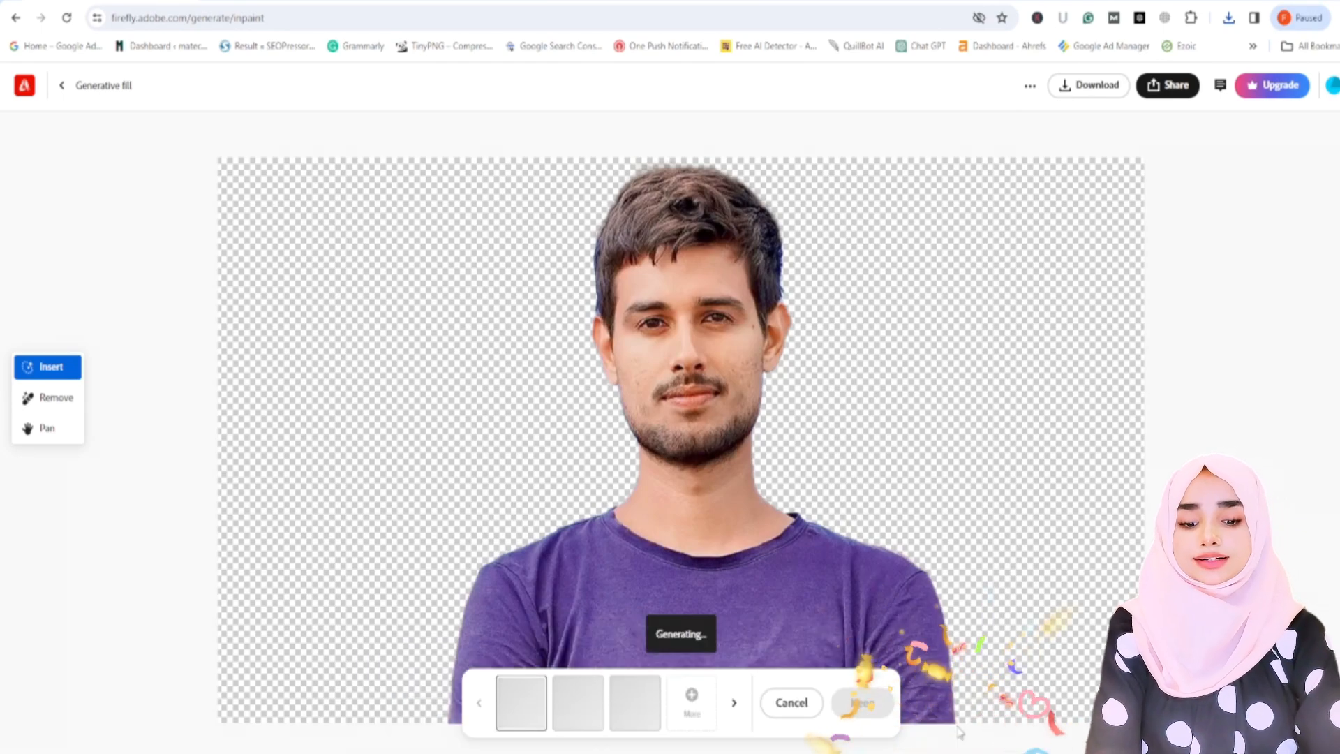
{"action": "left_click", "coordinate": [1087, 86]}
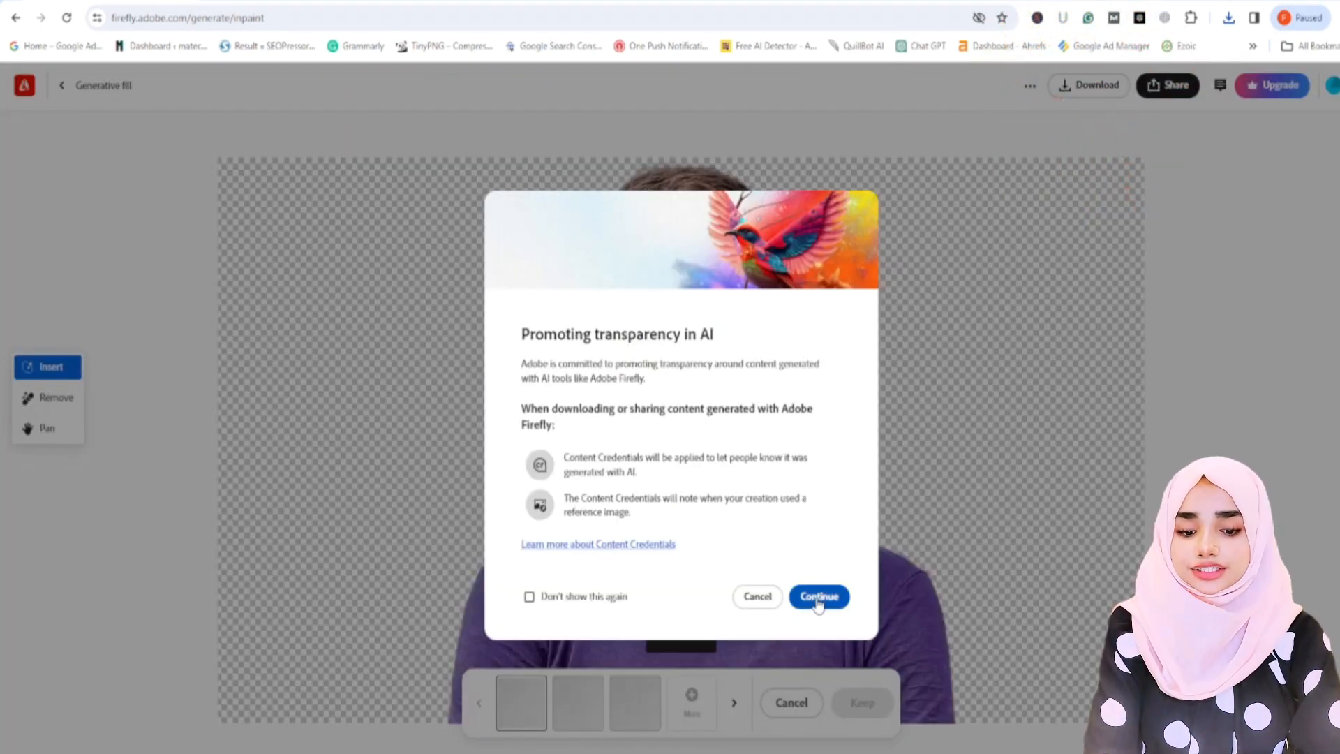
{"action": "left_click", "coordinate": [819, 596]}
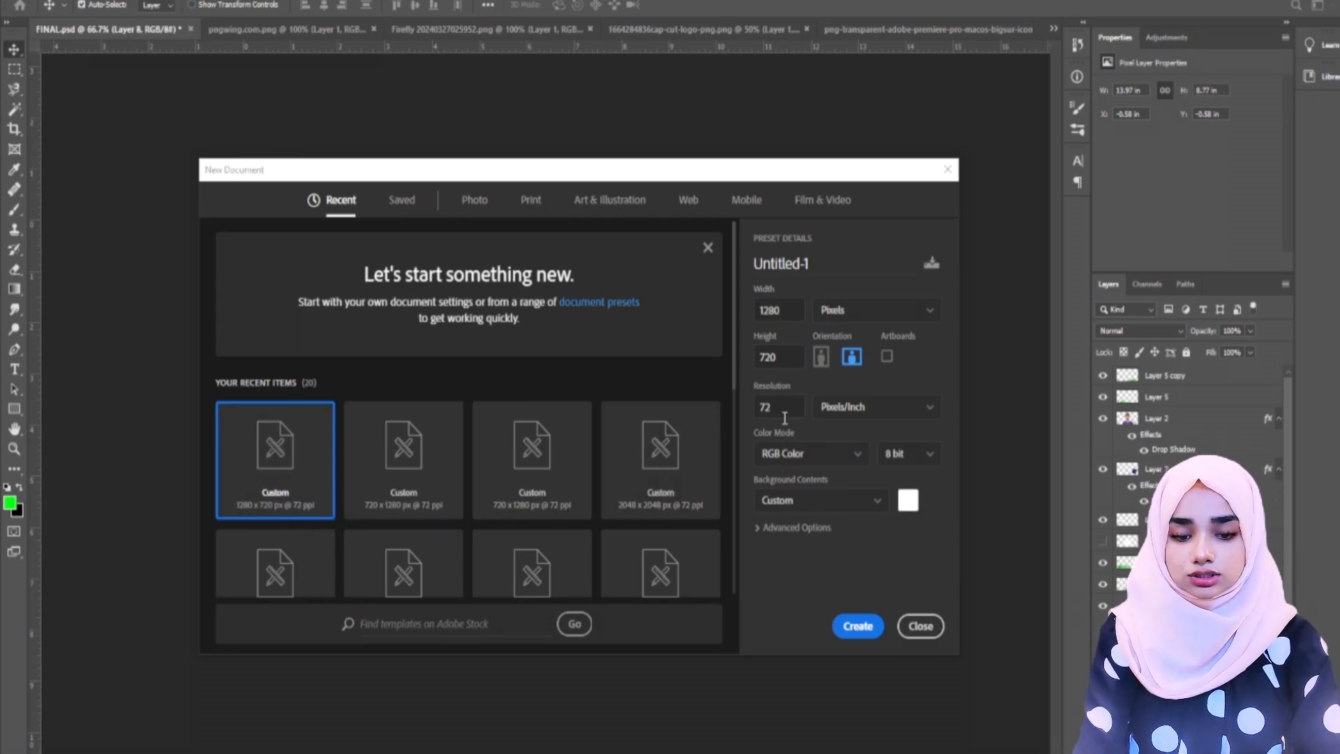
Create a new 1280 x 720 px document in Photoshop with 100 pixels/inch resolution and a black background.
{"action": "type", "text": "00"}
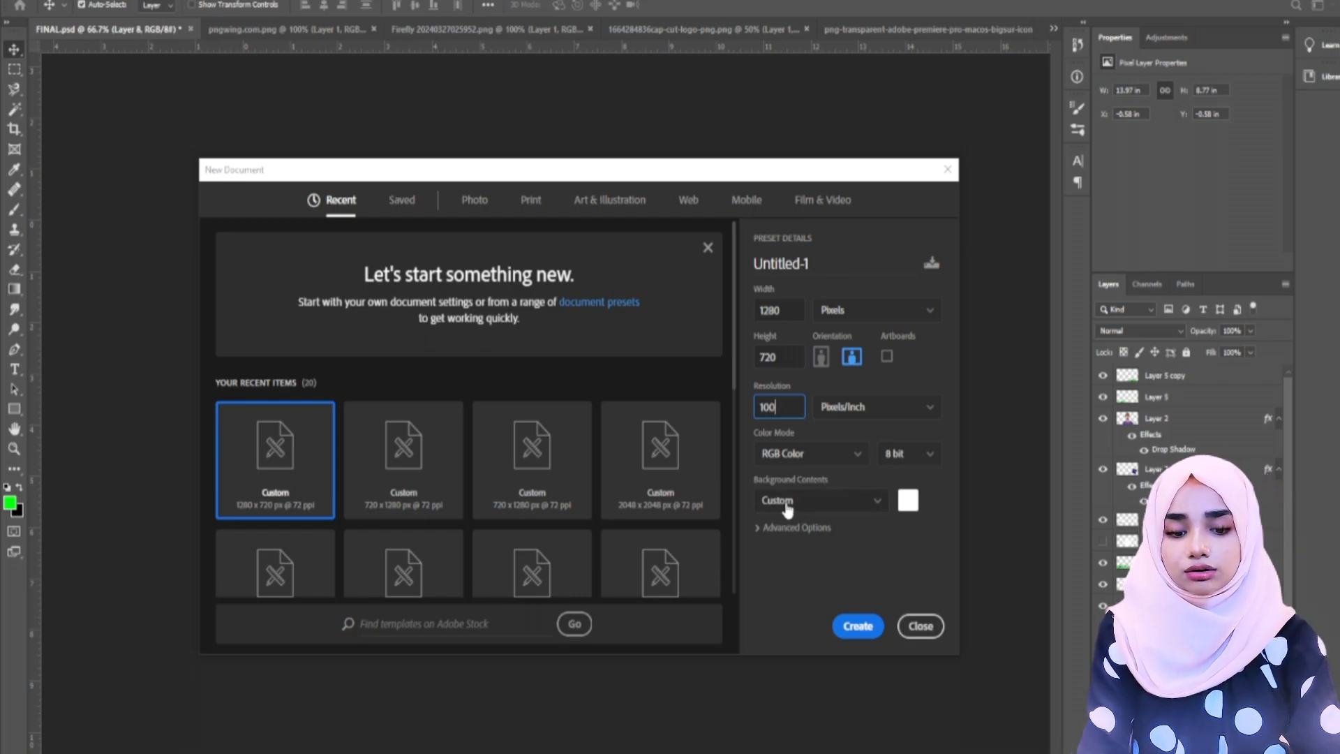
{"action": "left_click", "coordinate": [799, 508]}
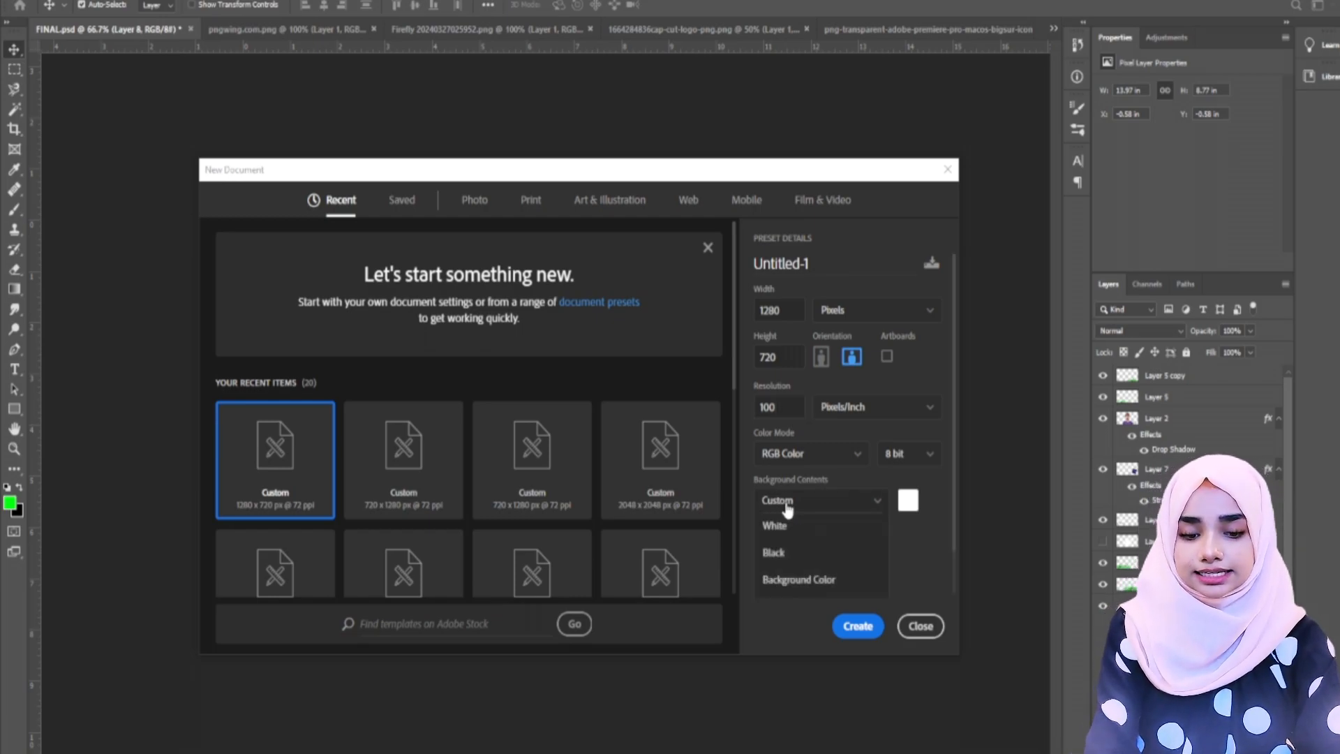
{"action": "left_click", "coordinate": [784, 557]}
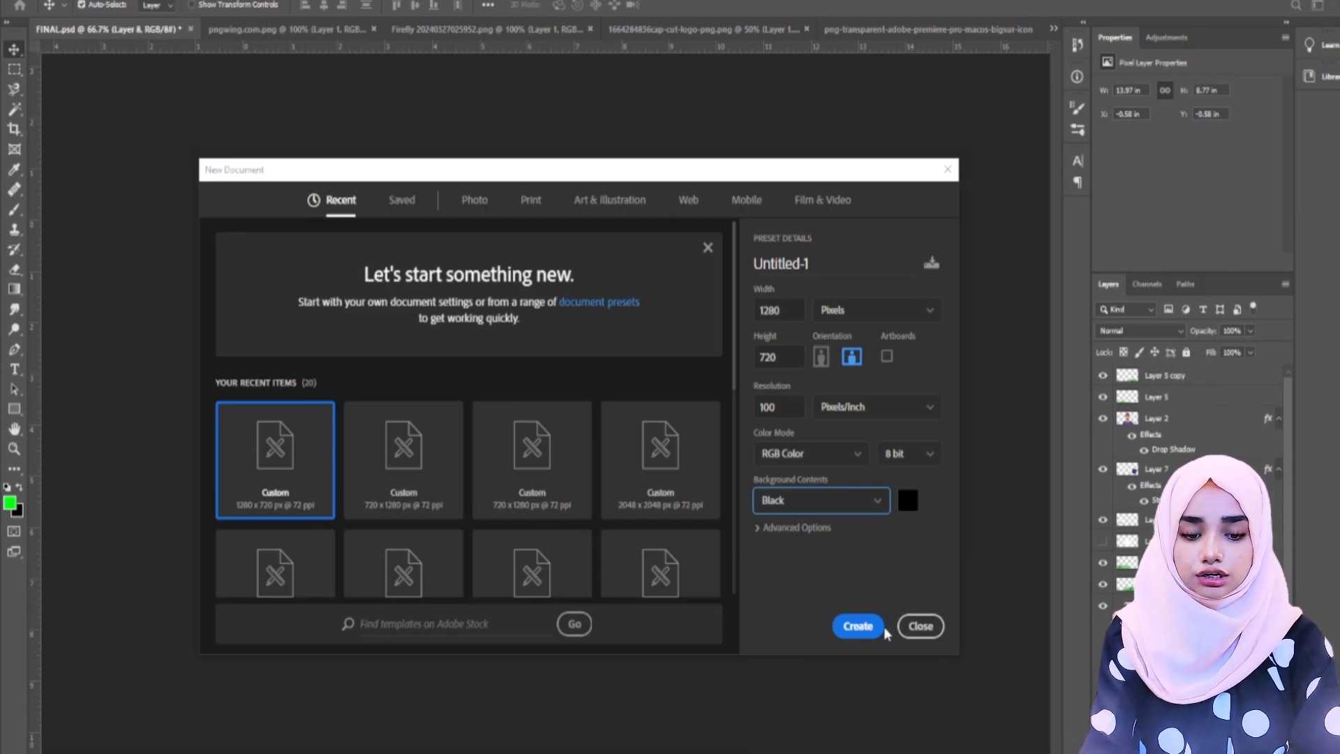
{"action": "left_click", "coordinate": [856, 626]}
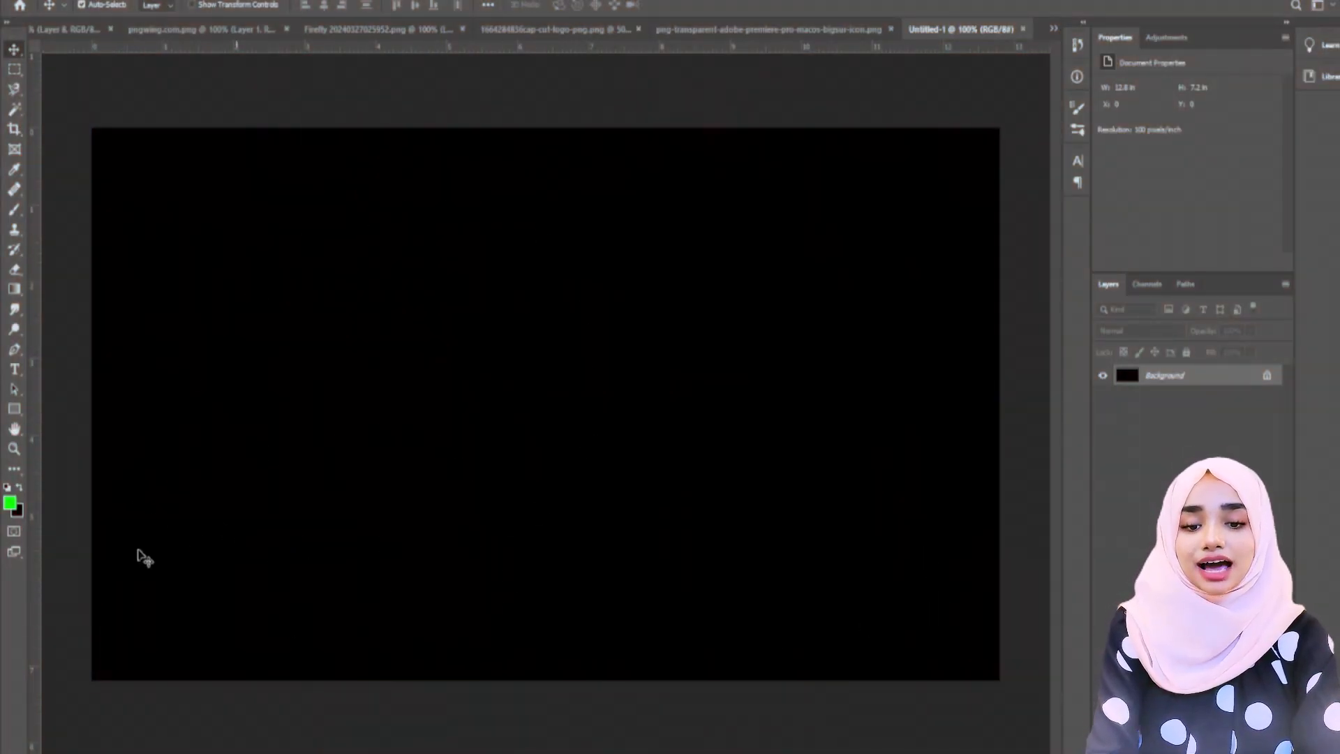
{"action": "left_click", "coordinate": [747, 28]}
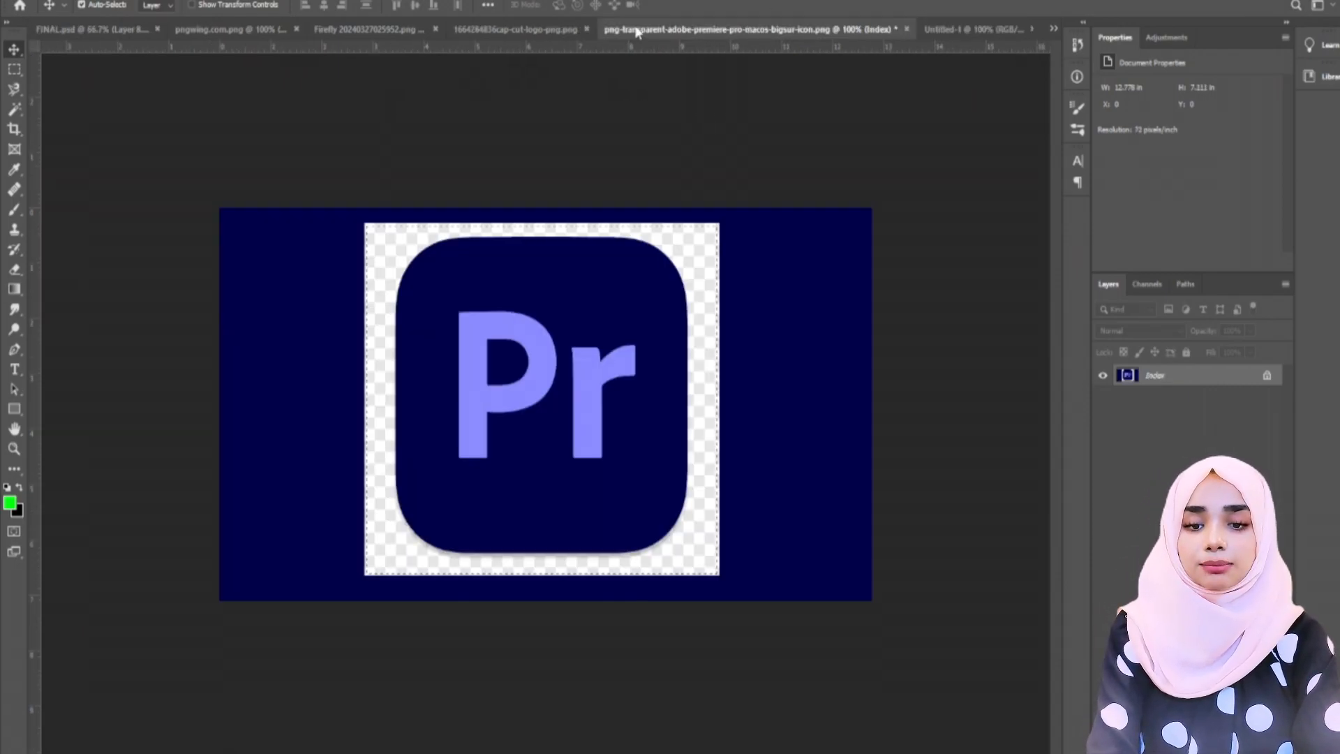
{"action": "left_click", "coordinate": [517, 29]}
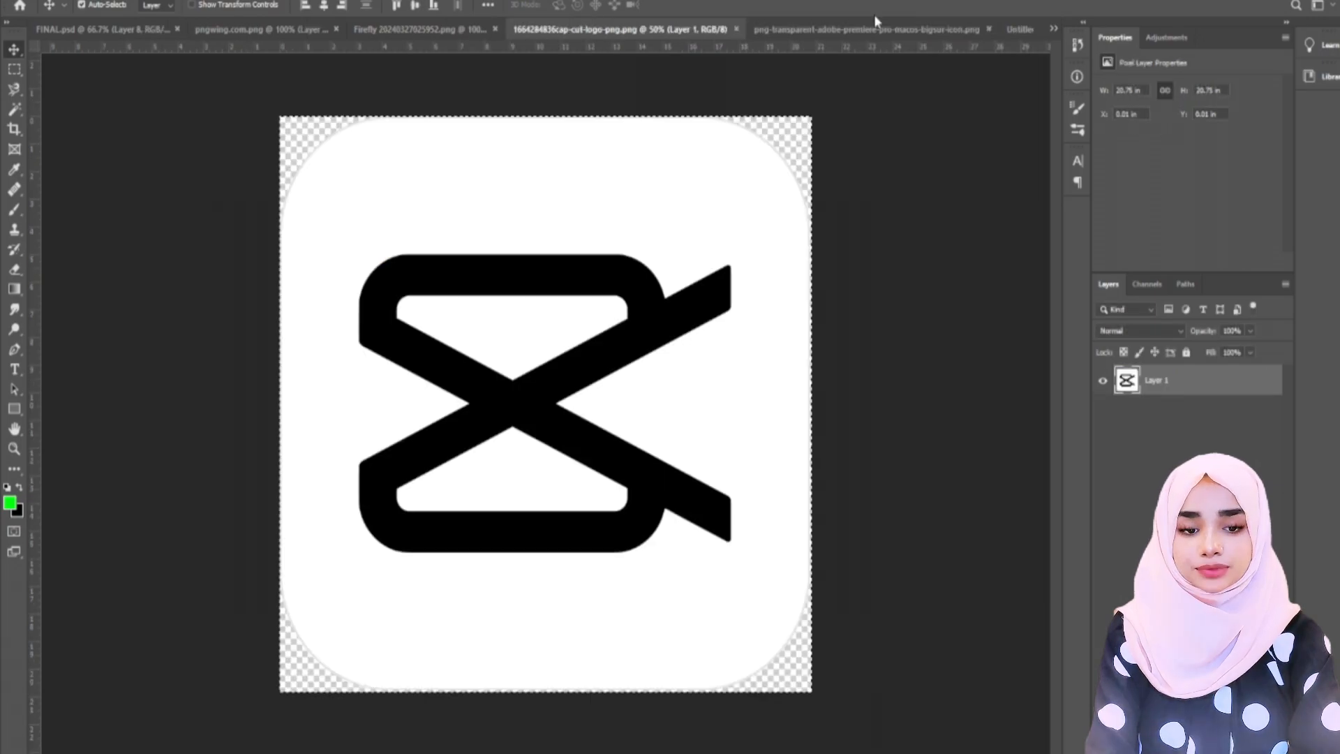
{"action": "left_click", "coordinate": [1032, 28]}
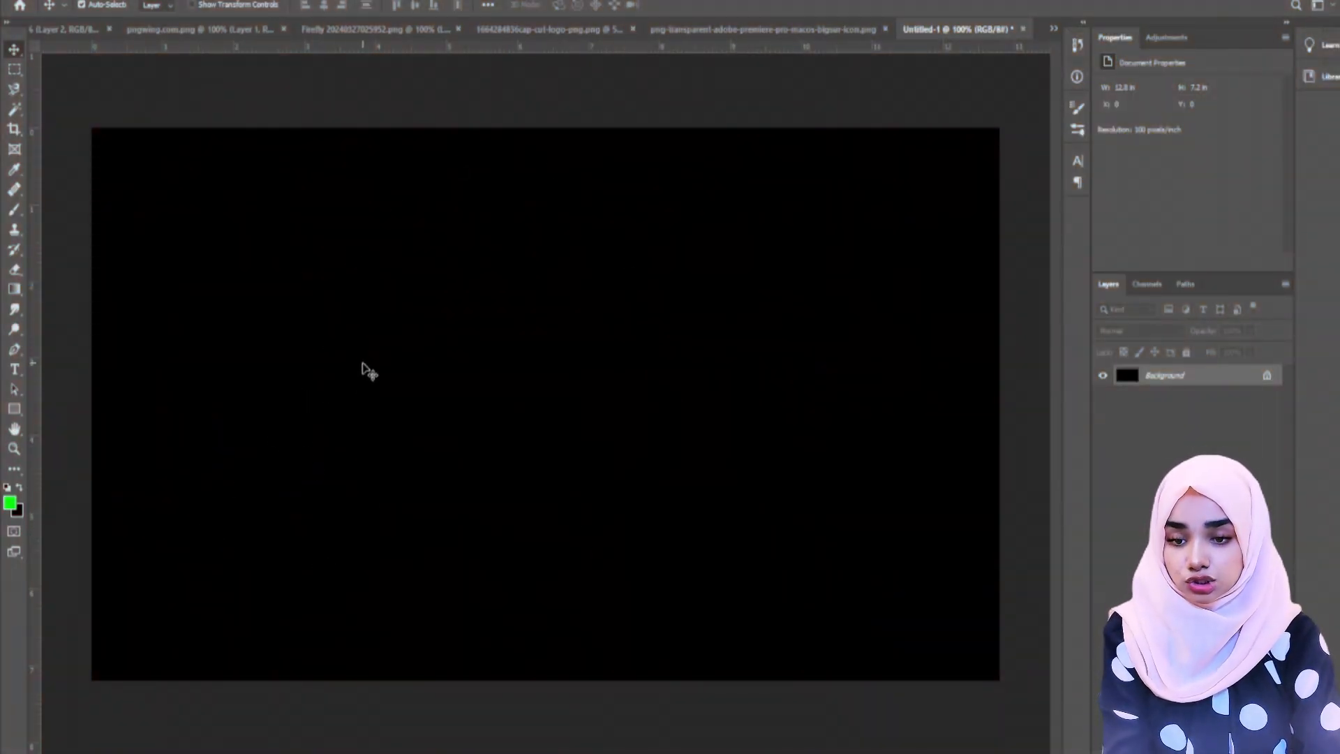
Copy the portrait cutout from the Firefly image into the centre of the new black document.
{"action": "left_click", "coordinate": [363, 33]}
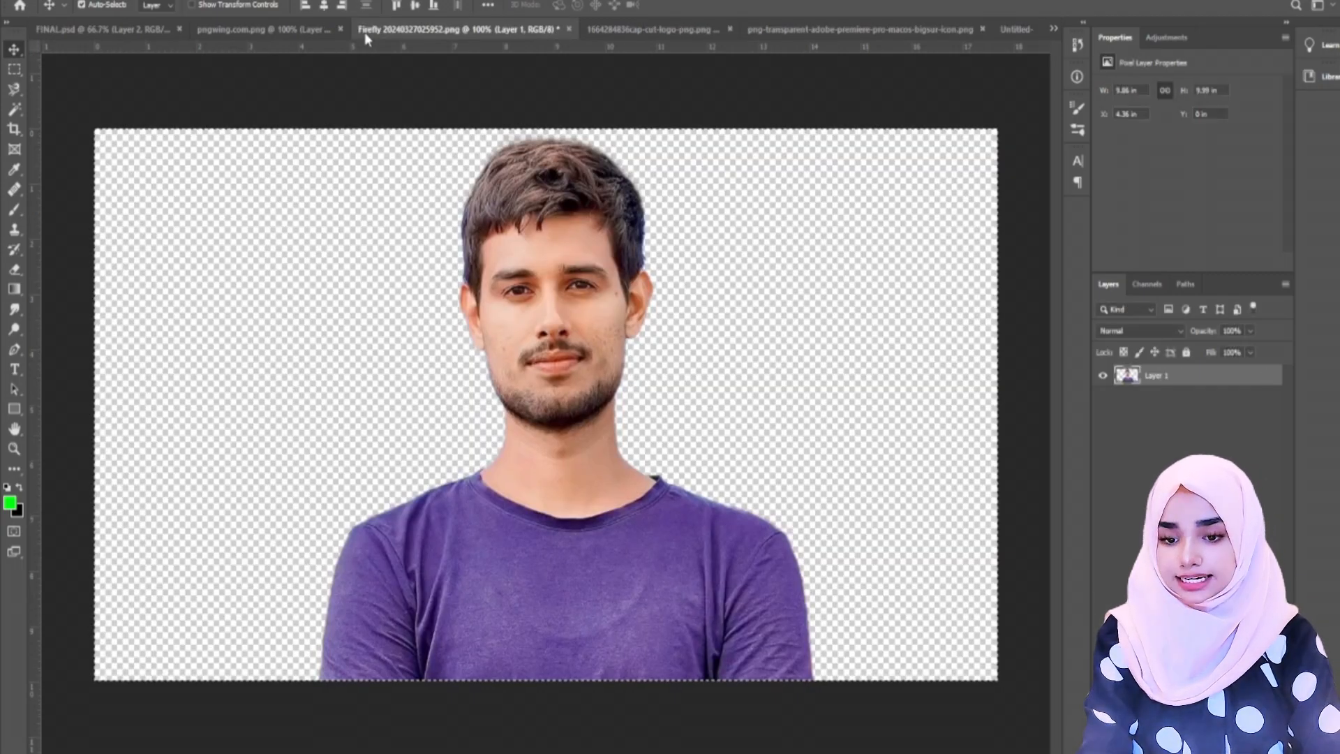
{"action": "left_click_drag", "start_coordinate": [1016, 32], "coordinate": [639, 438]}
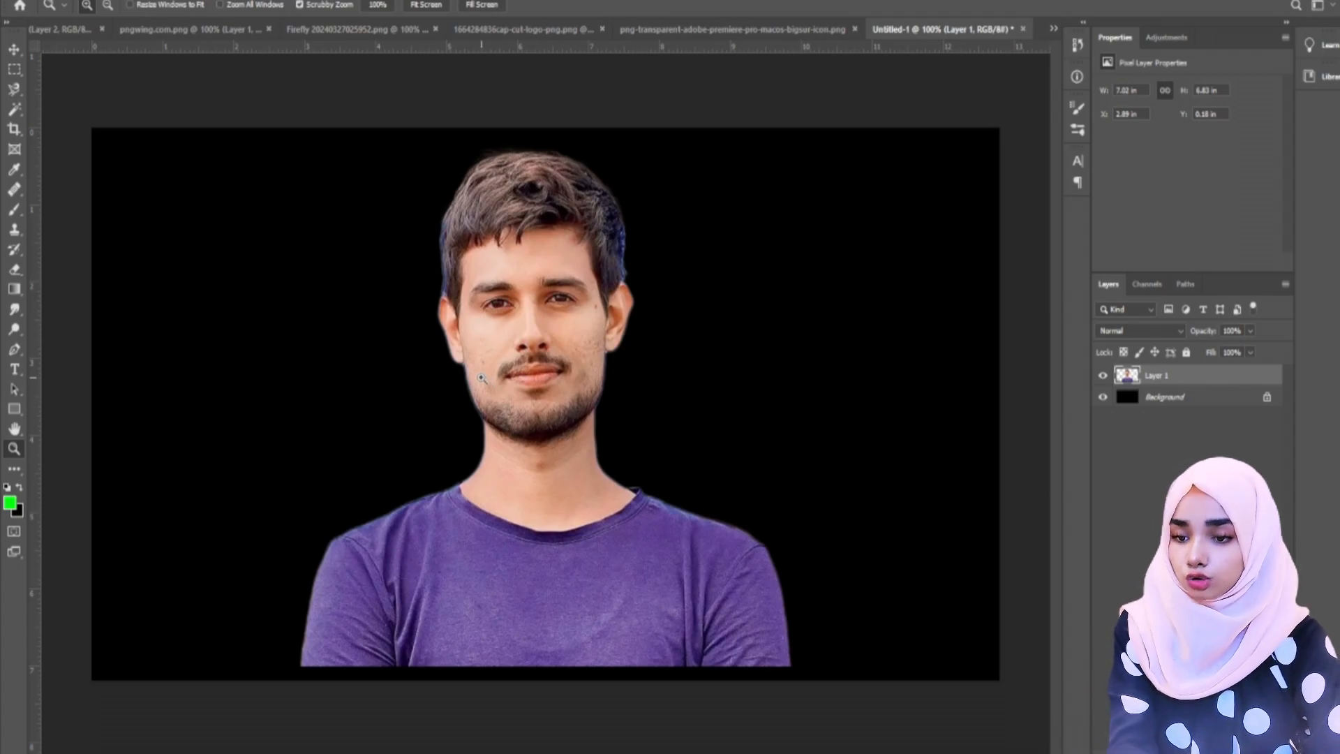
Paste the money pile from pngwing.com.png into Untitled-1 and place copies along the canvas's lower edge on both sides.
{"action": "left_click", "coordinate": [218, 30]}
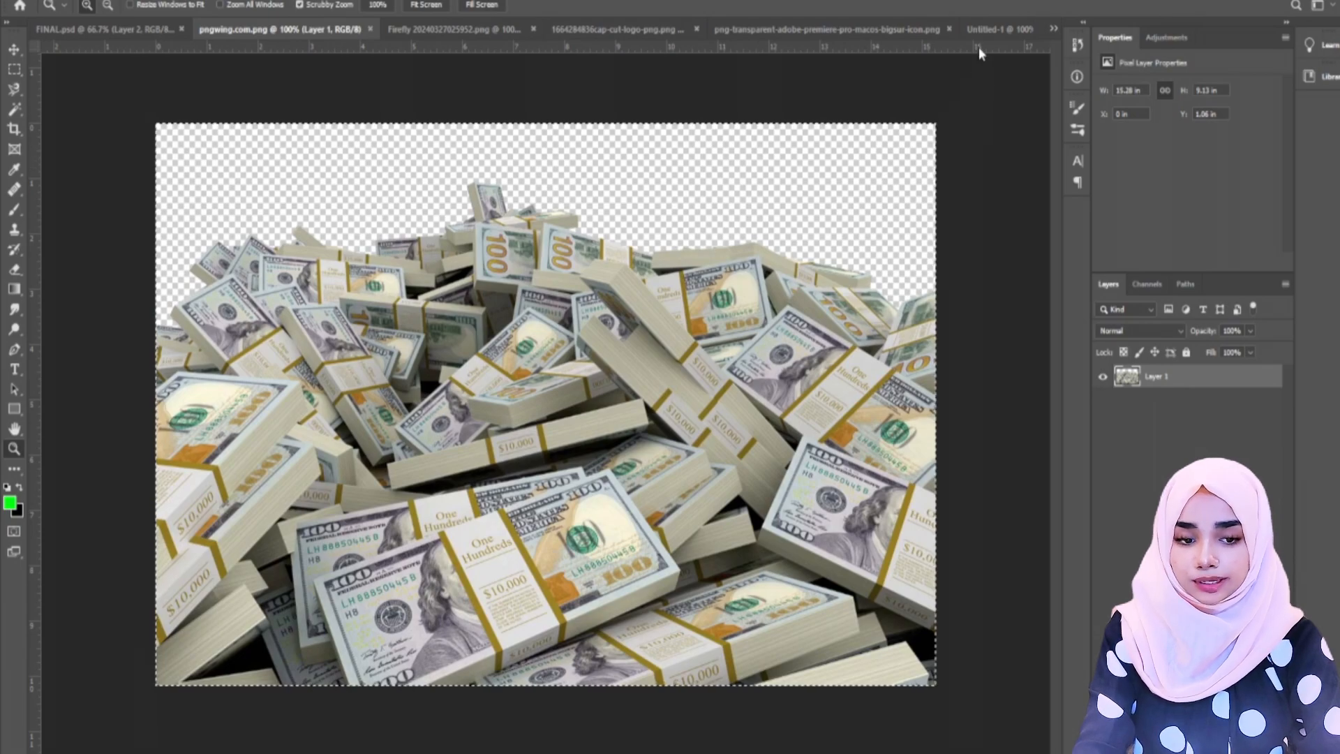
{"action": "left_click", "coordinate": [995, 30]}
{"action": "key", "text": "ctrl+v"}
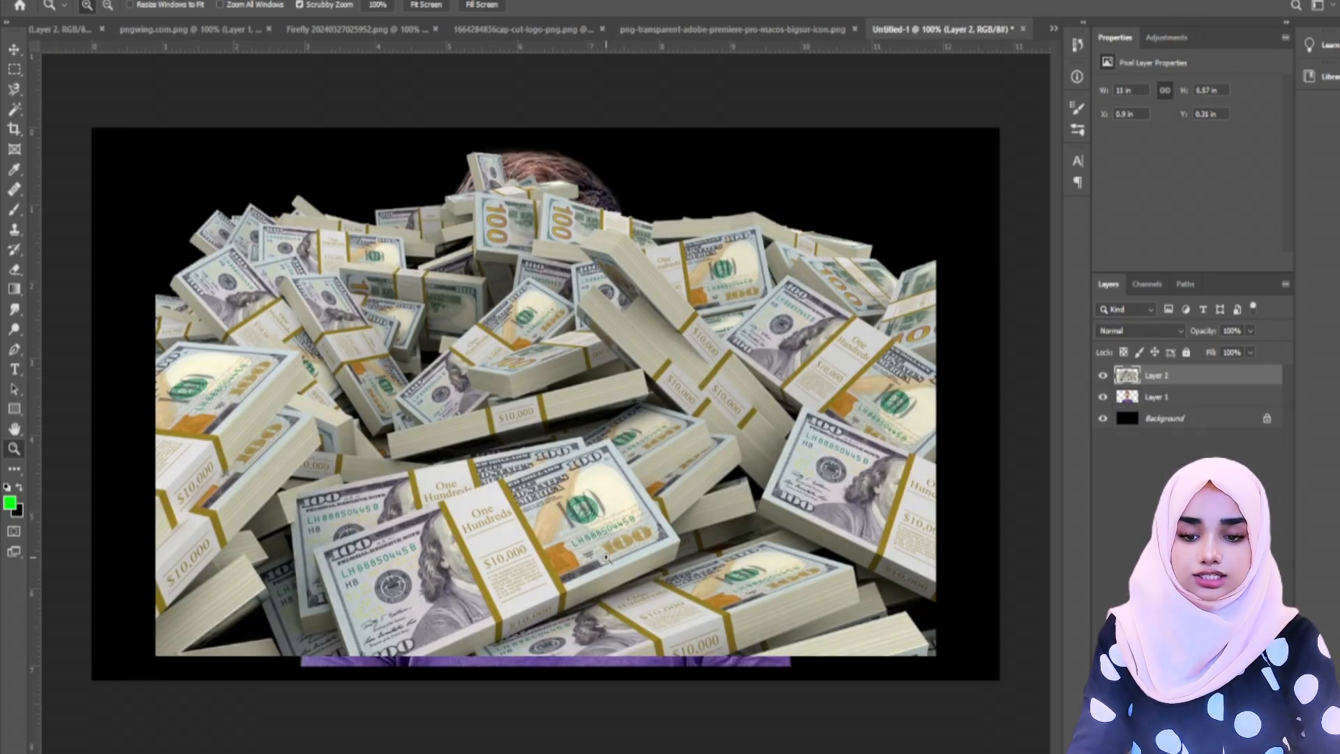
{"action": "key", "text": "v"}
{"action": "left_click_drag", "start_coordinate": [497, 412], "coordinate": [663, 724]}
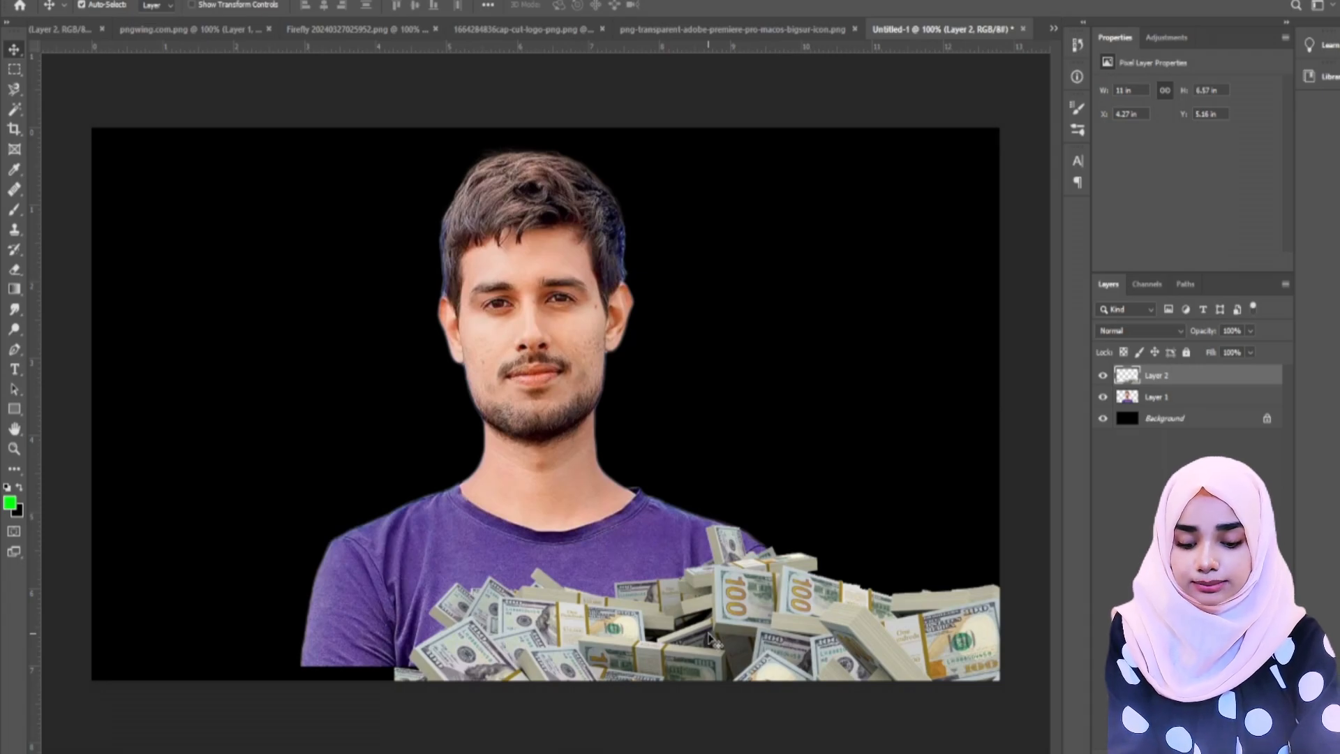
{"action": "left_click_drag", "start_coordinate": [719, 632], "coordinate": [245, 604]}
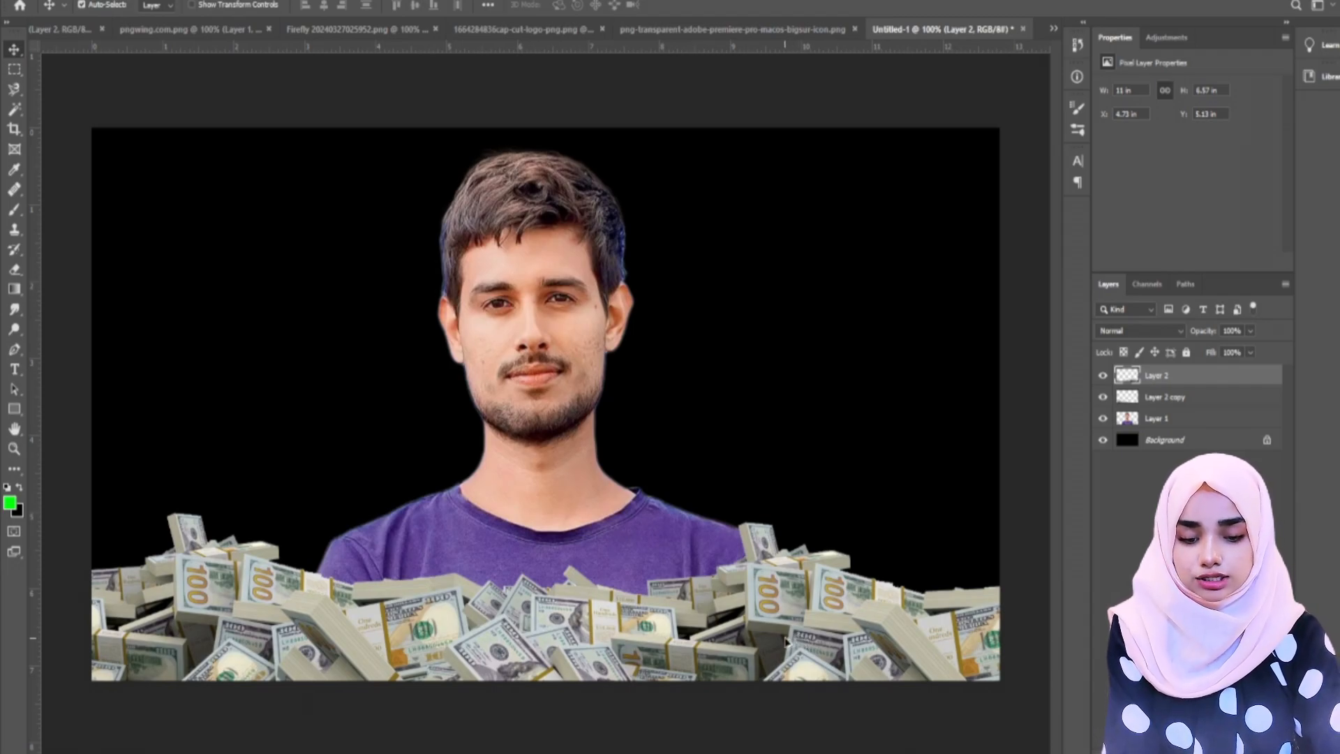
Duplicate the right money pile slightly higher, order it behind the portrait, and place another copy behind the left pile.
{"action": "left_click_drag", "start_coordinate": [798, 636], "coordinate": [869, 523]}
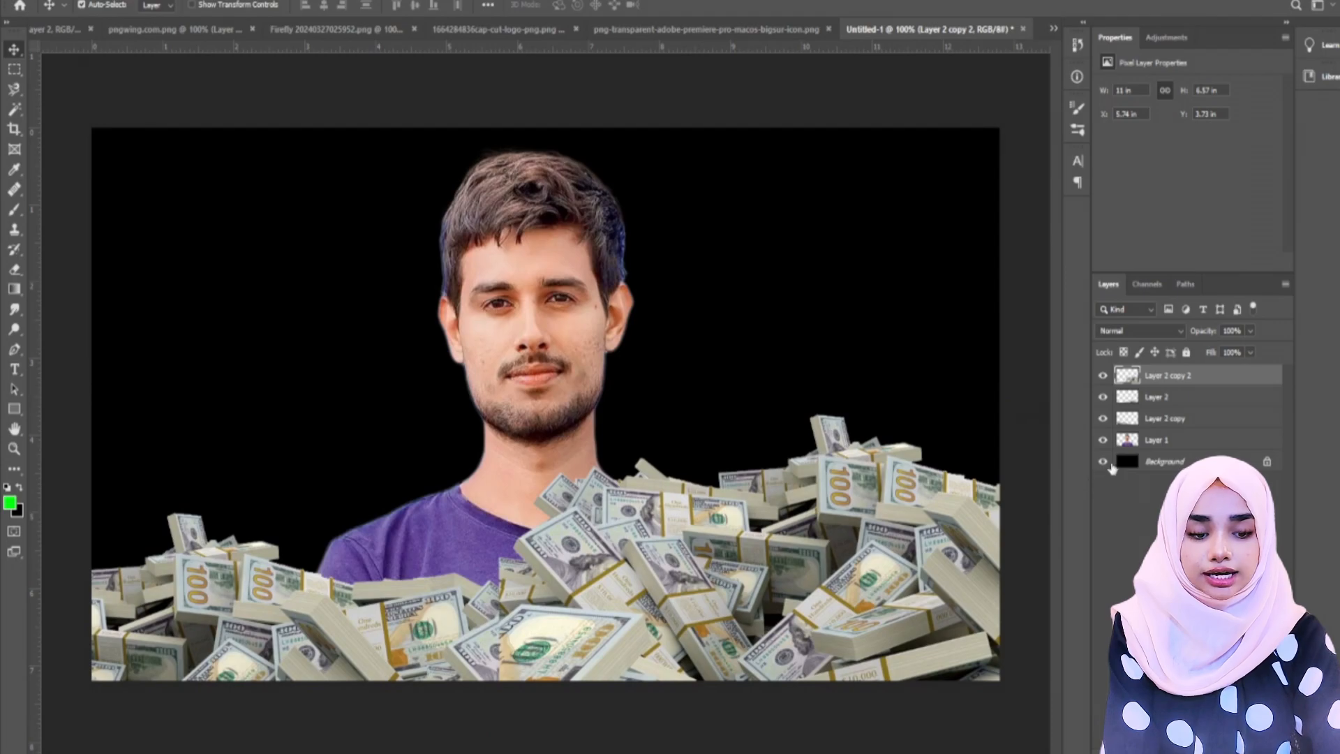
{"action": "left_click_drag", "start_coordinate": [1162, 376], "coordinate": [1185, 460]}
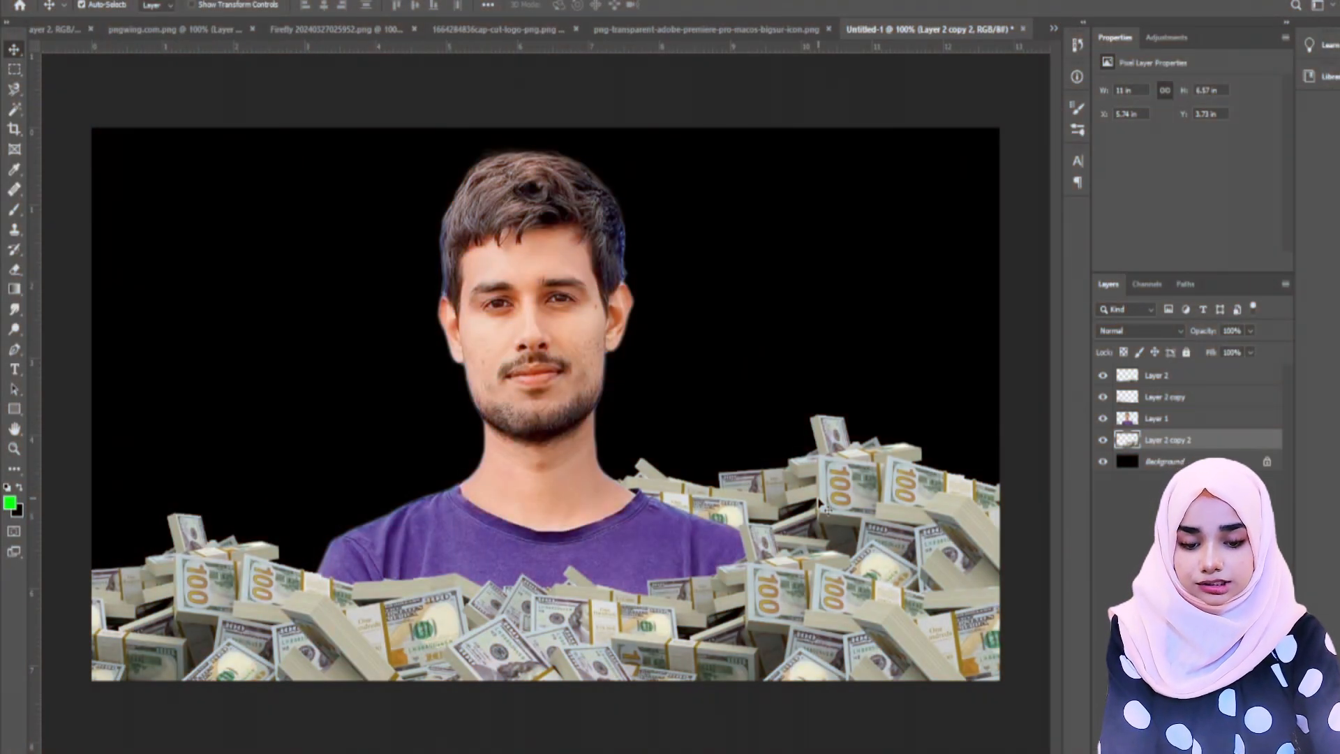
{"action": "left_click_drag", "start_coordinate": [839, 495], "coordinate": [185, 466]}
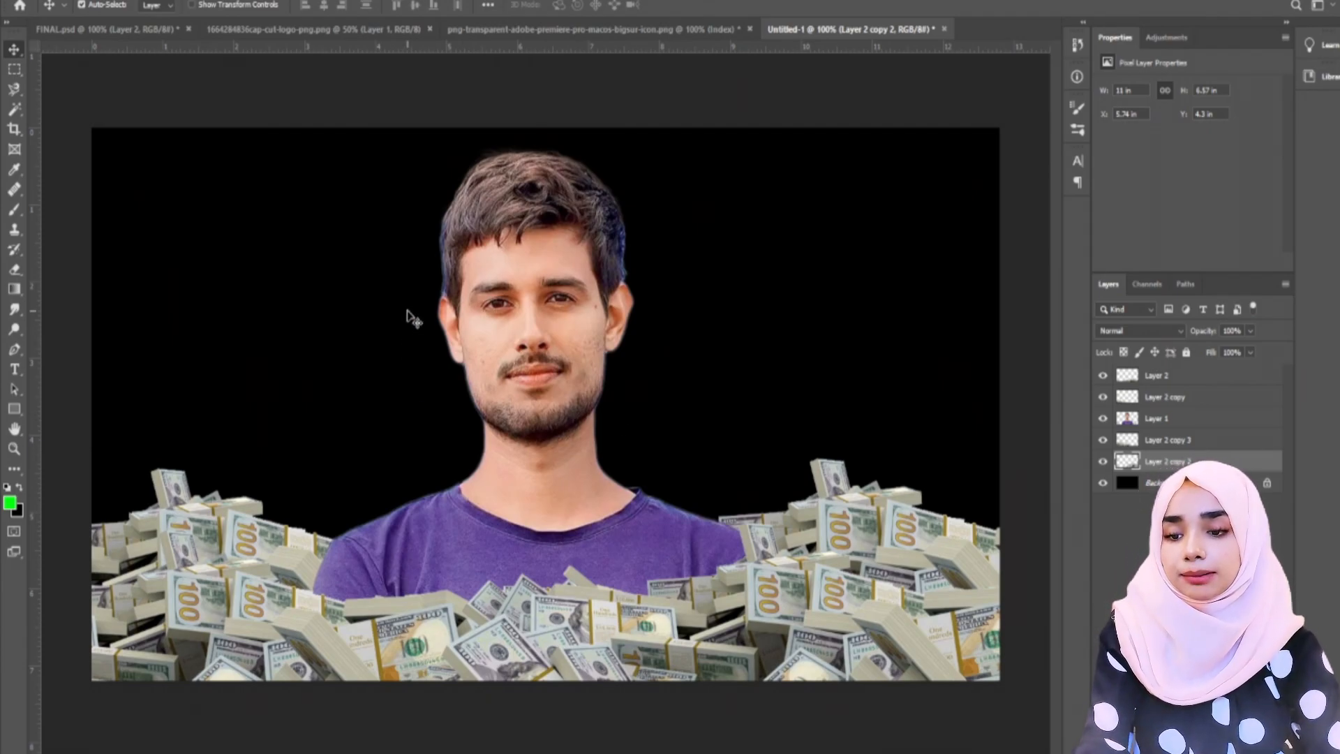
Copy the CapCut logo from its document into Untitled-1, behind the portrait.
{"action": "left_click", "coordinate": [274, 28]}
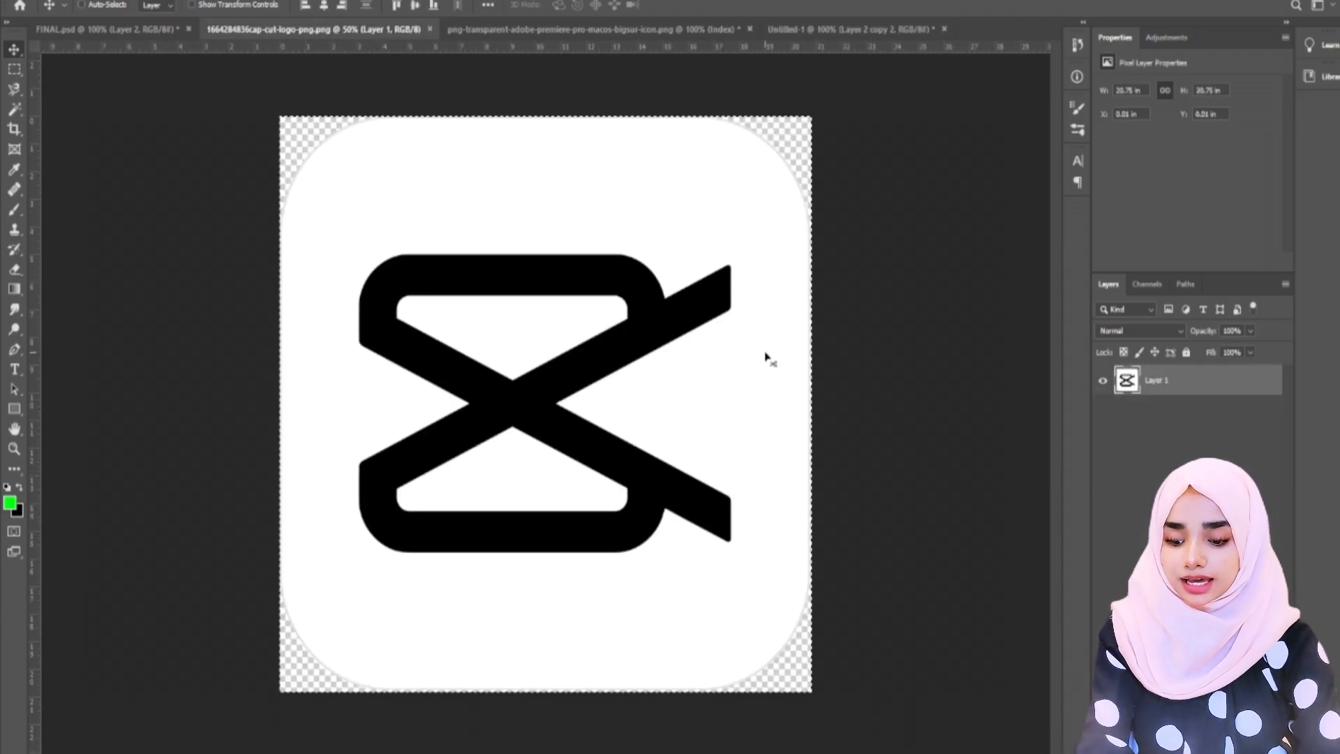
{"action": "left_click_drag", "start_coordinate": [768, 358], "coordinate": [765, 474]}
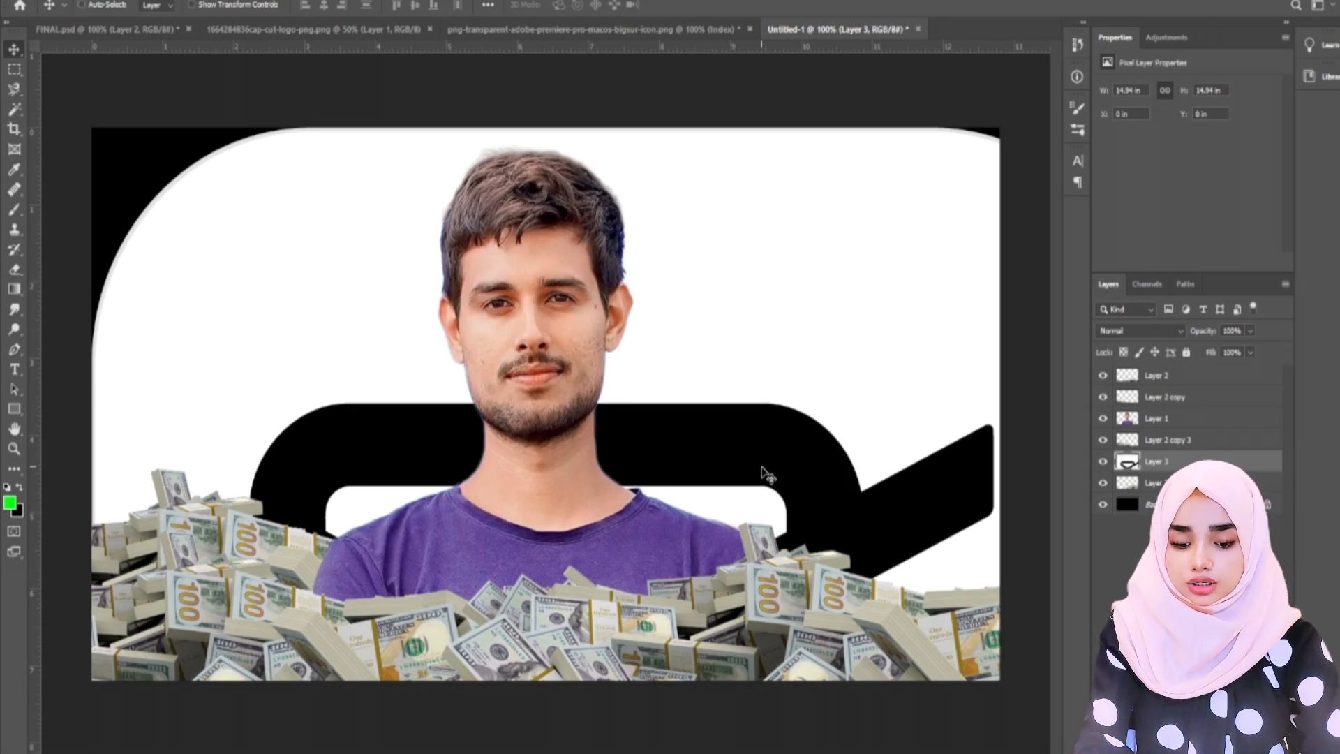
Scale the CapCut logo down to about 20% and position it in the empty area left of the portrait's head.
{"action": "key", "text": "ctrl+minus"}
{"action": "key", "text": "ctrl+minus"}
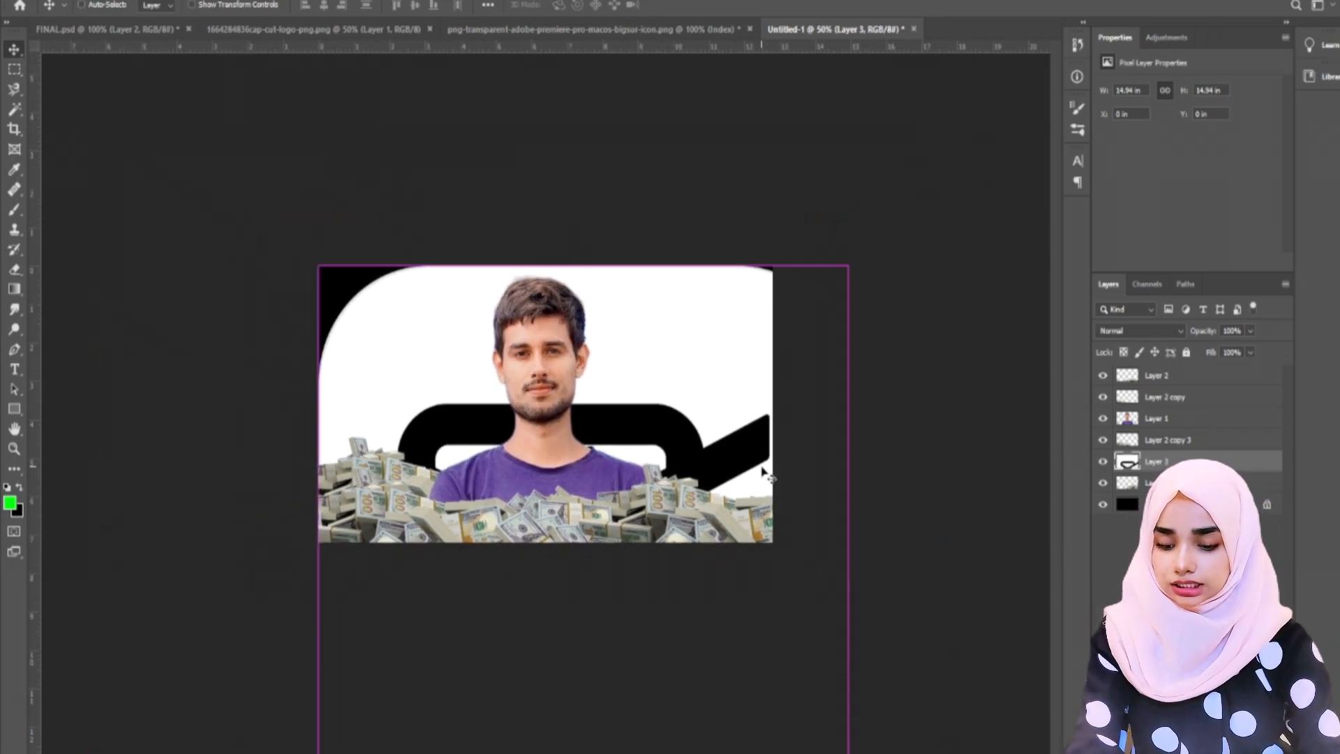
{"action": "key", "text": "ctrl+t"}
{"action": "key", "text": "ctrl+minus"}
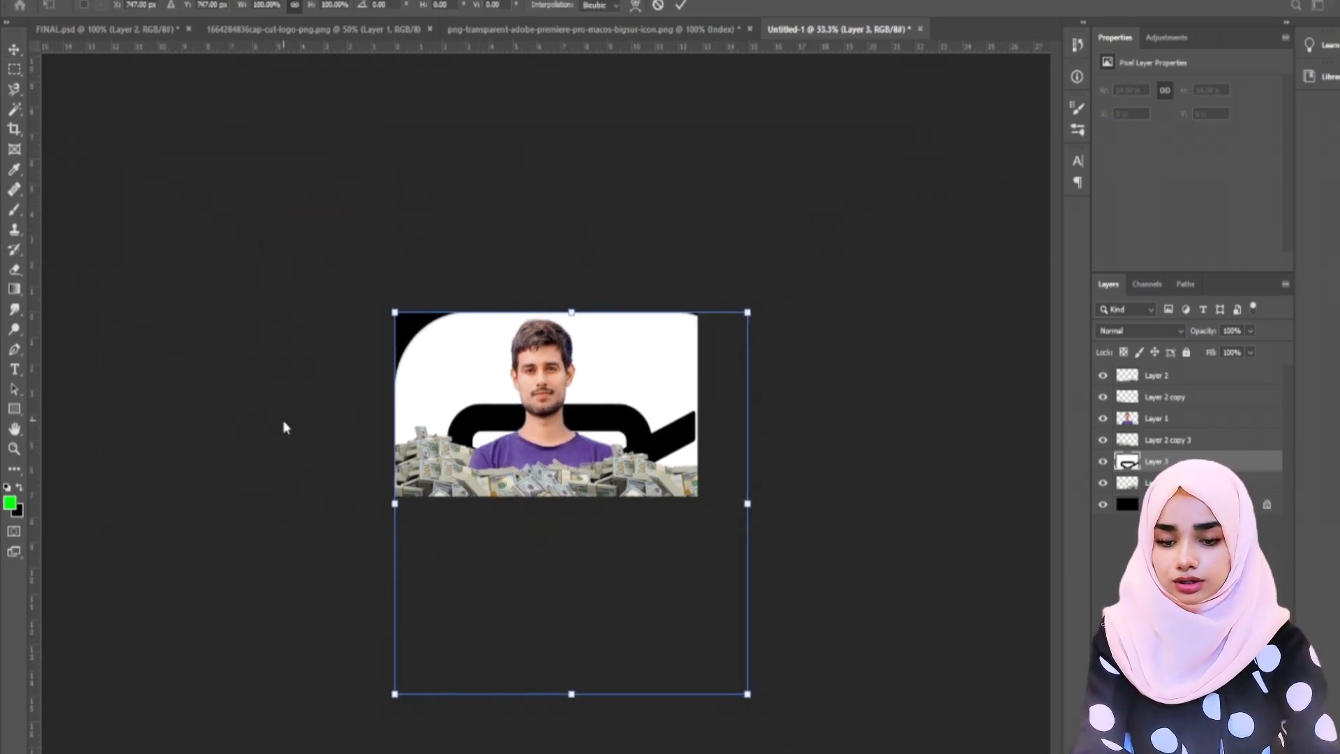
{"action": "left_click_drag", "start_coordinate": [389, 308], "coordinate": [632, 616]}
{"action": "left_click_drag", "start_coordinate": [683, 664], "coordinate": [444, 434]}
{"action": "key", "text": "ctrl+plus"}
{"action": "key", "text": "ctrl+plus"}
{"action": "key", "text": "ctrl+plus"}
{"action": "left_click_drag", "start_coordinate": [135, 266], "coordinate": [218, 356]}
{"action": "left_click_drag", "start_coordinate": [317, 428], "coordinate": [287, 356]}
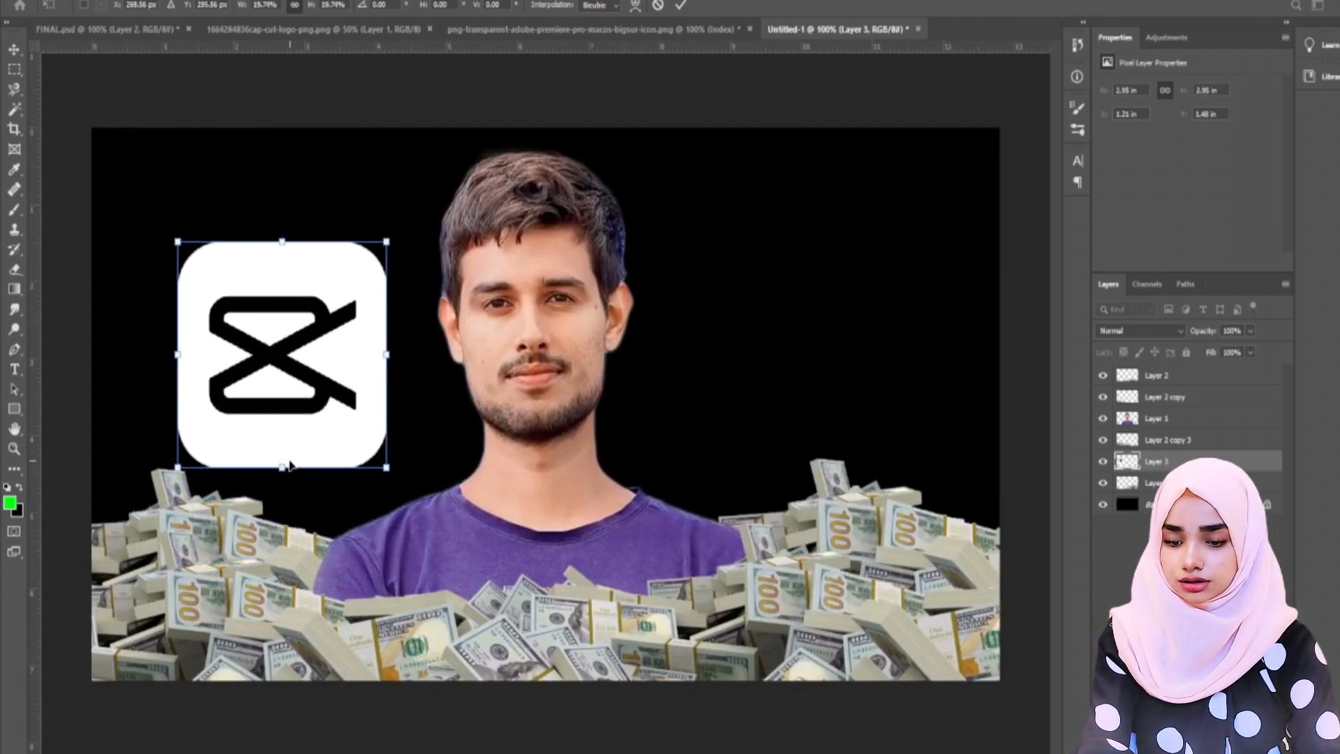
Tilt the CapCut logo about 14° counter-clockwise, shrink it to about 13%, and move it down onto the left money pile.
{"action": "left_click_drag", "start_coordinate": [291, 486], "coordinate": [322, 485]}
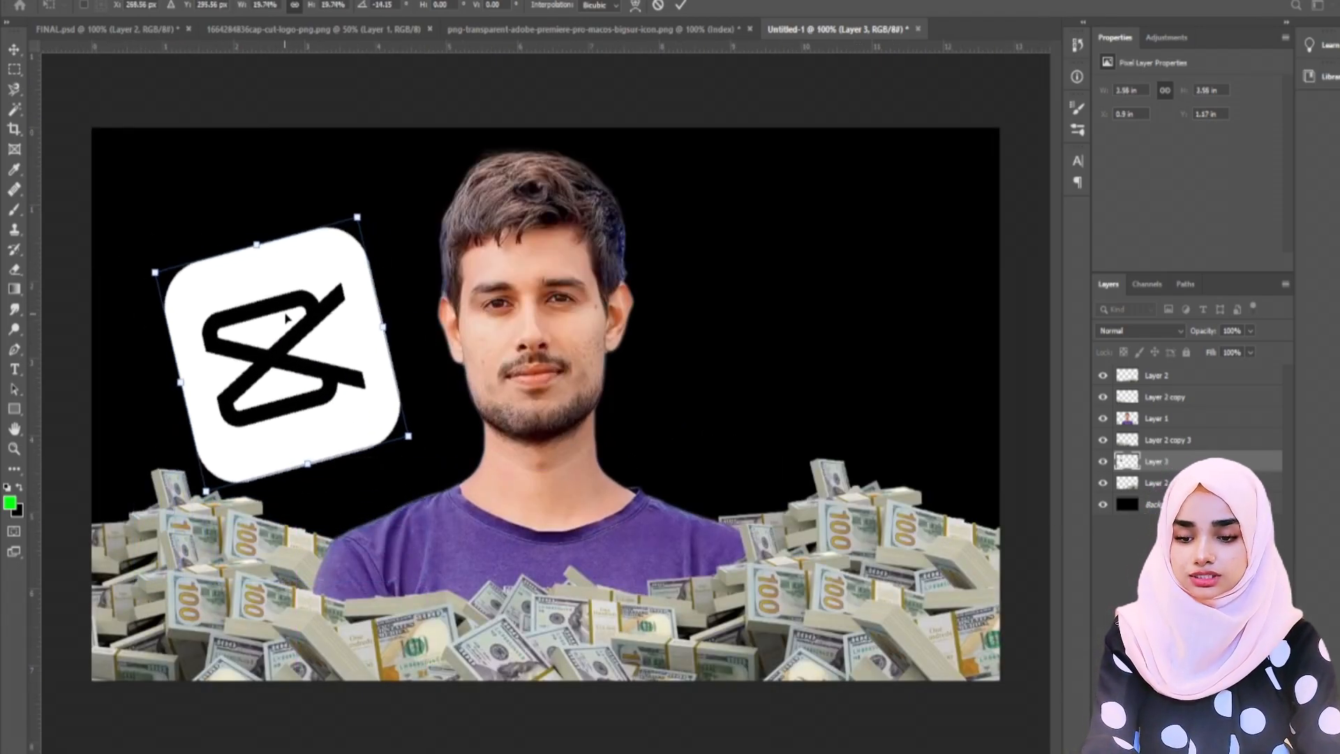
{"action": "left_click_drag", "start_coordinate": [153, 271], "coordinate": [238, 327]}
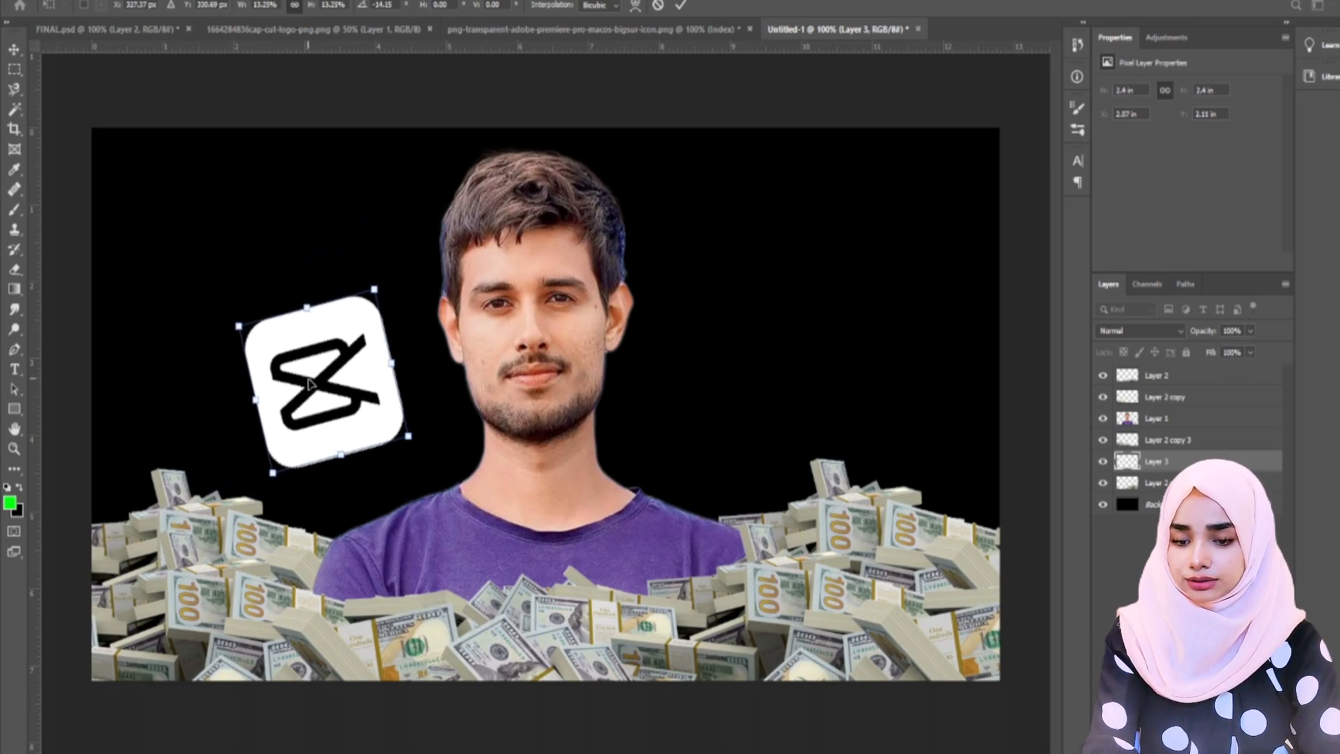
{"action": "left_click_drag", "start_coordinate": [312, 383], "coordinate": [219, 469]}
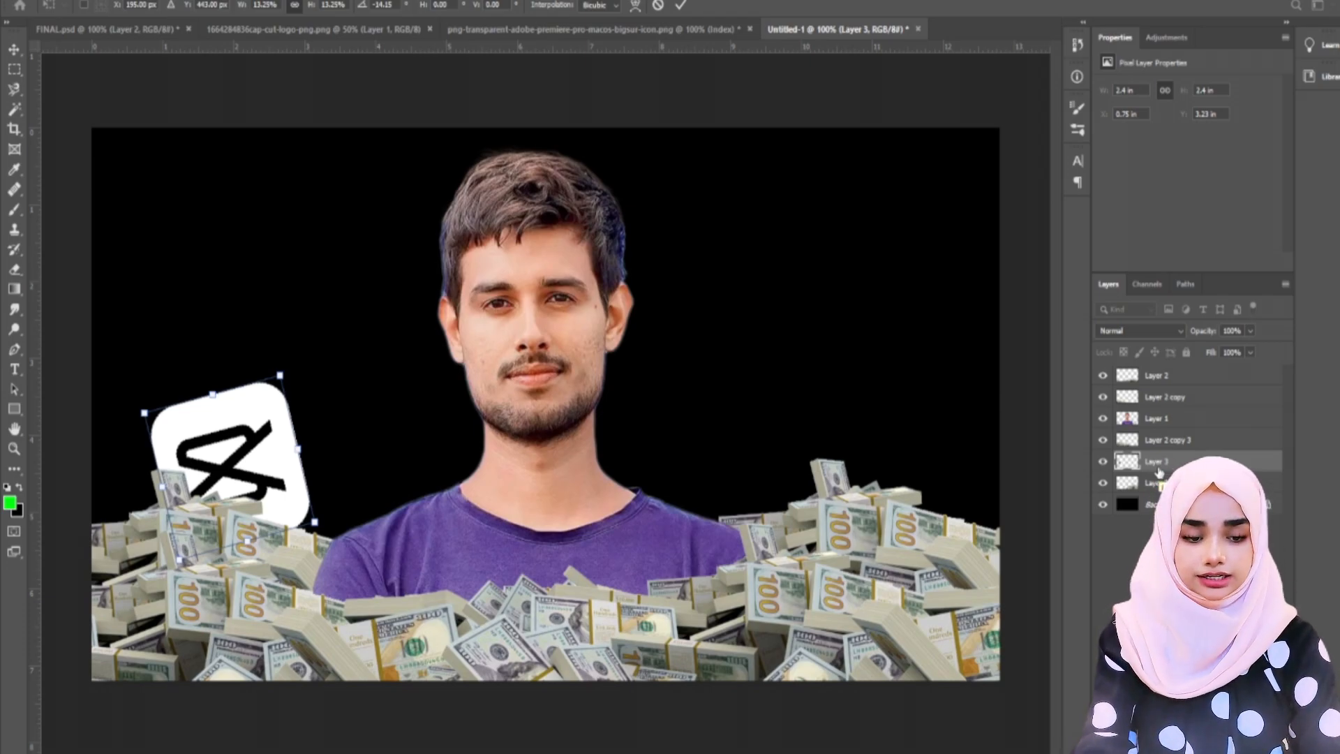
{"action": "key", "text": "Return"}
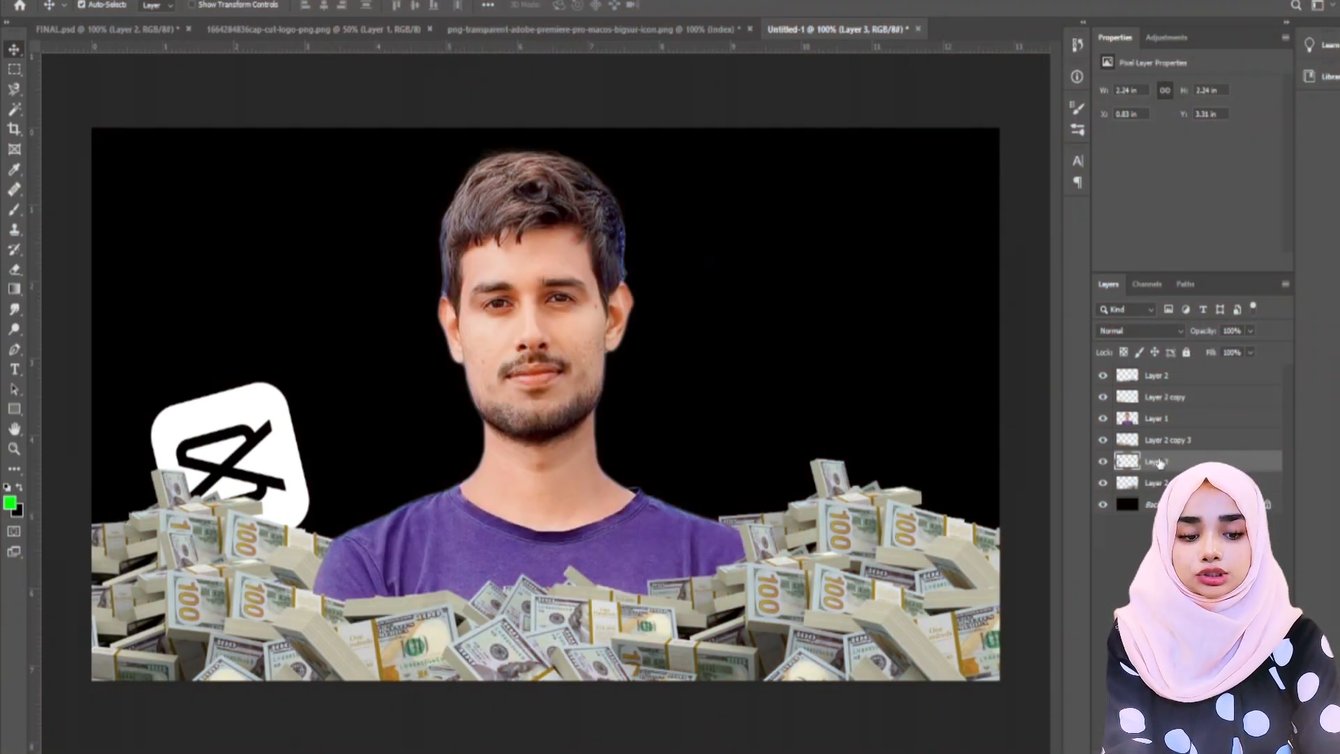
Order the CapCut logo above the Layer 2 copy 3 money pile and nestle it lower into the left pile.
{"action": "left_click_drag", "start_coordinate": [1157, 451], "coordinate": [1162, 440]}
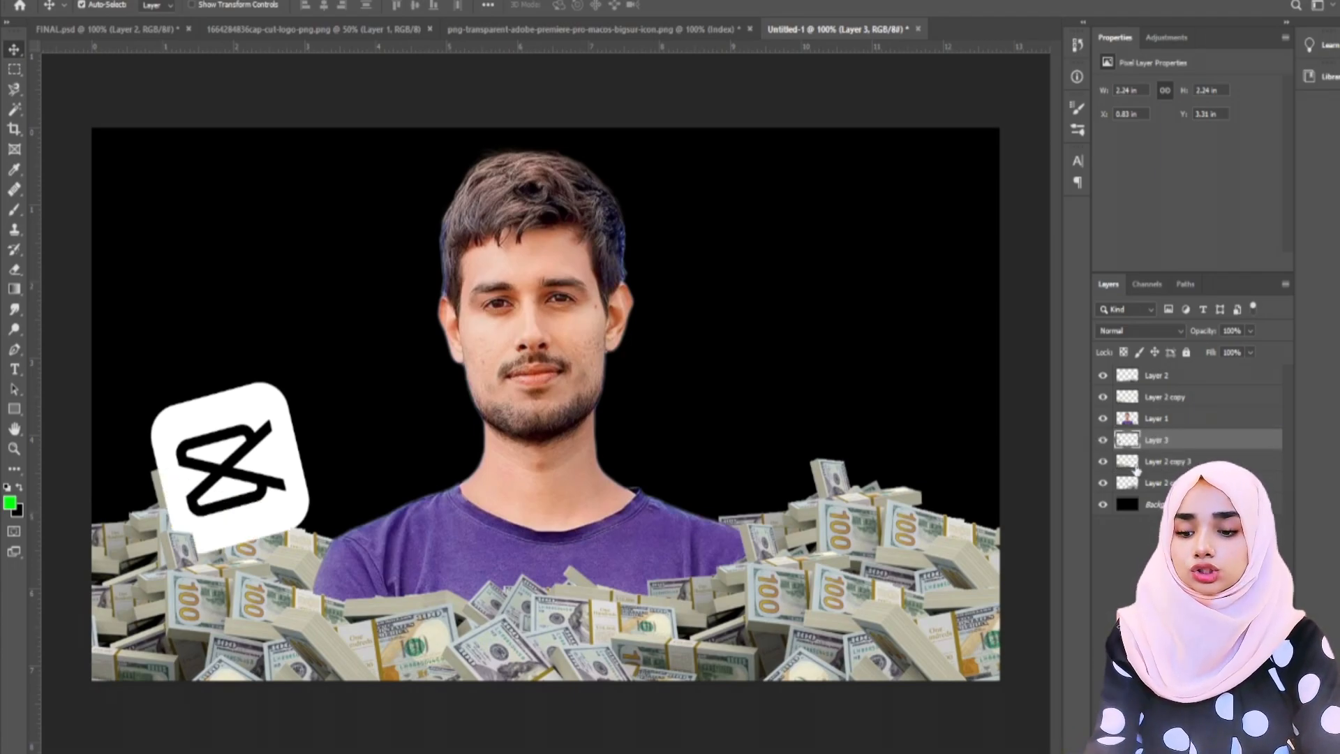
{"action": "left_click_drag", "start_coordinate": [213, 498], "coordinate": [234, 539]}
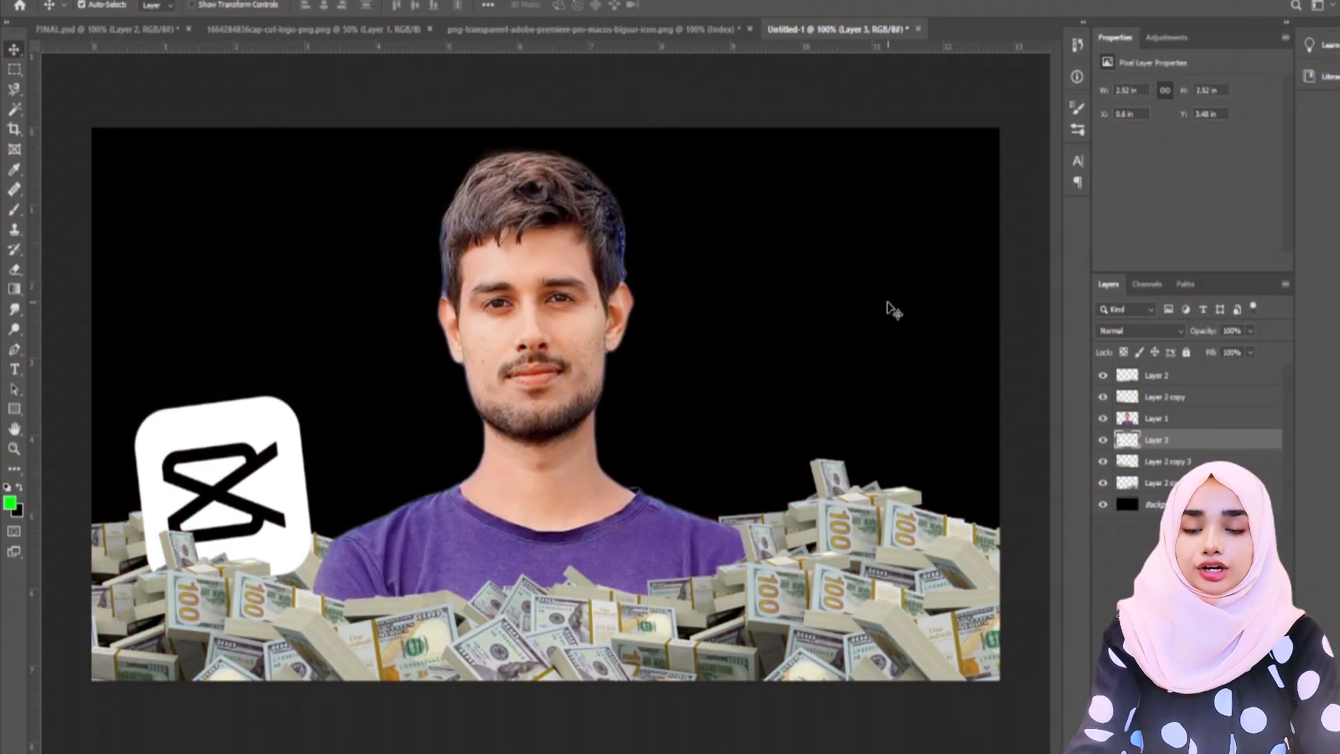
Paste the Premiere Pro icon from its document into Untitled-1, behind the portrait and over the right side of the canvas.
{"action": "left_click", "coordinate": [545, 29]}
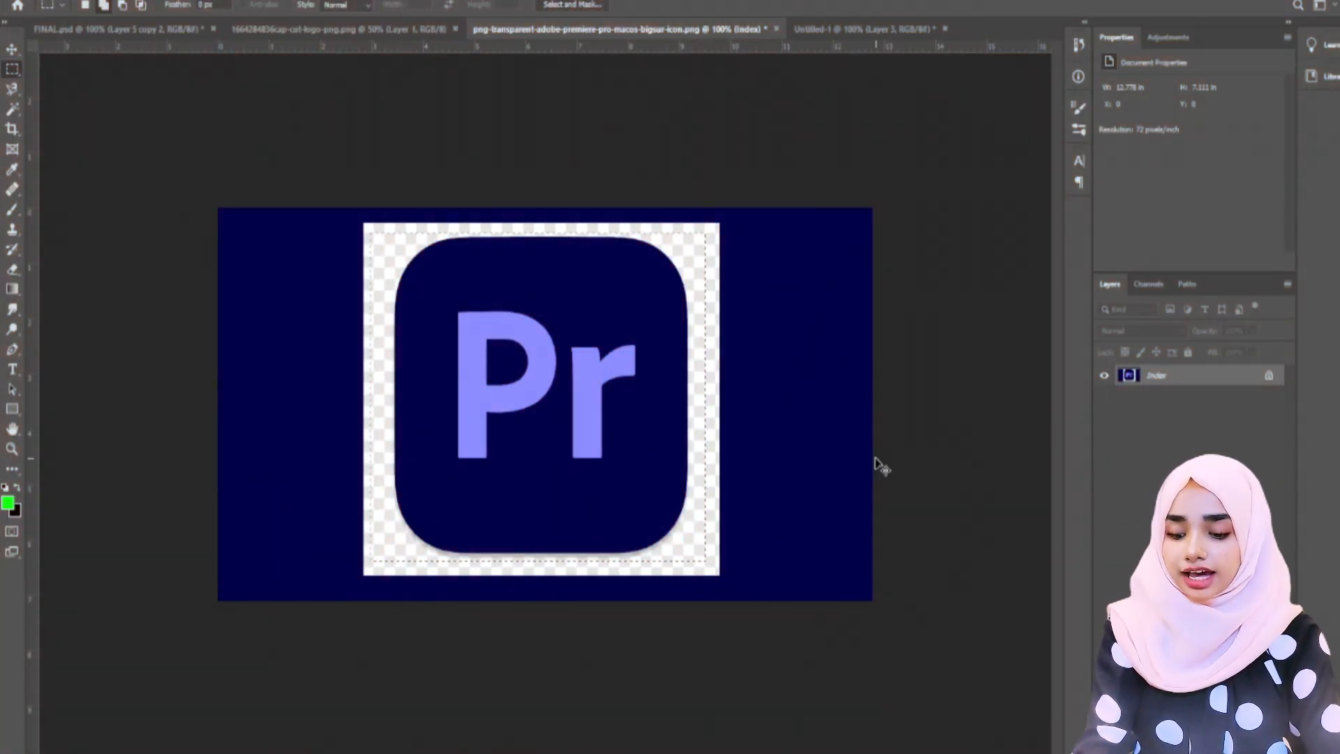
{"action": "left_click", "coordinate": [810, 30]}
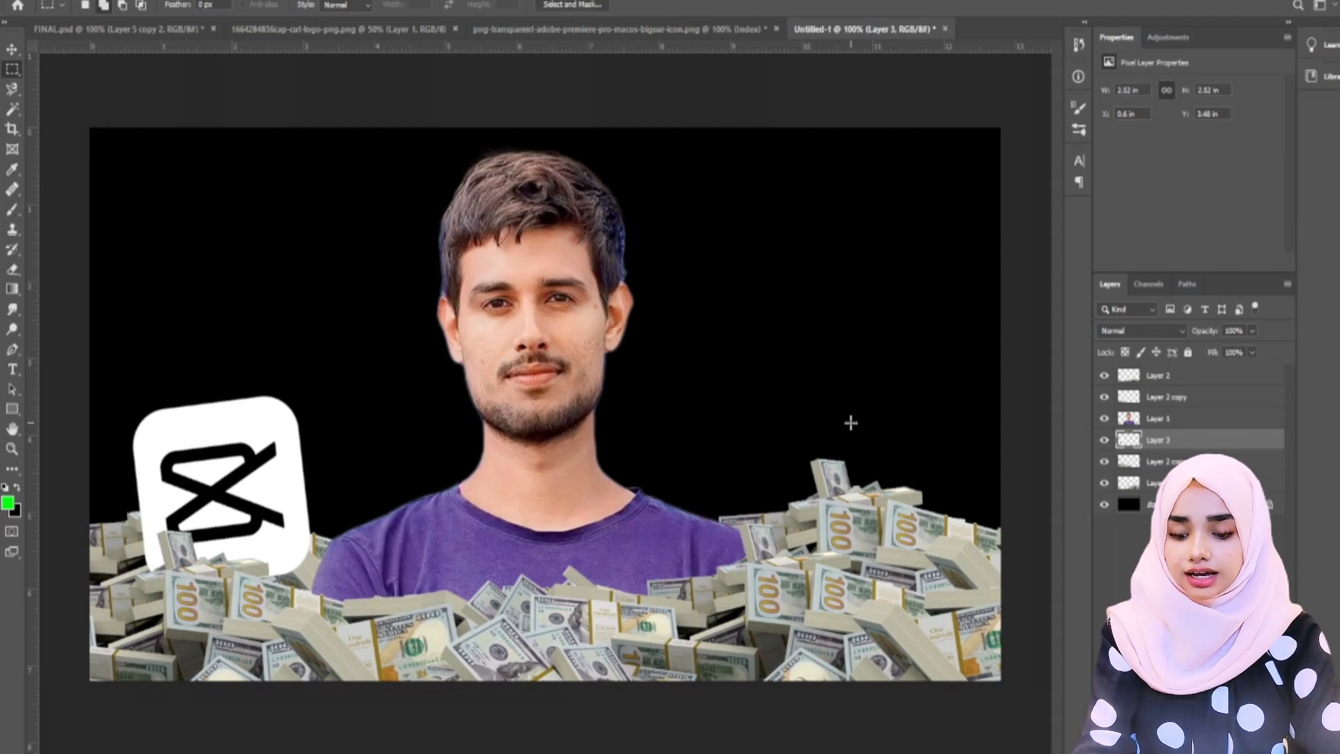
{"action": "key", "text": "ctrl+v"}
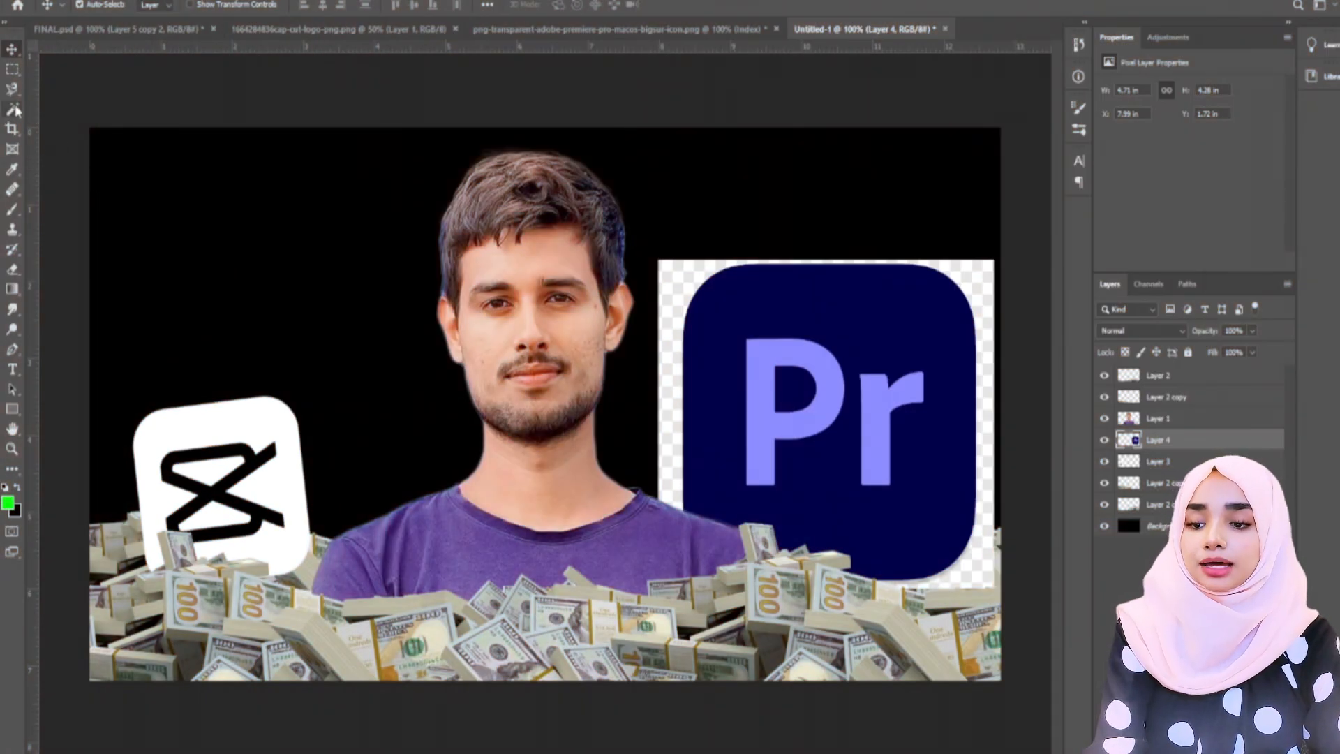
Select the white checkered background around the Premiere Pro icon with the Magic Wand, delete it, and clear the selection.
{"action": "left_click", "coordinate": [12, 110]}
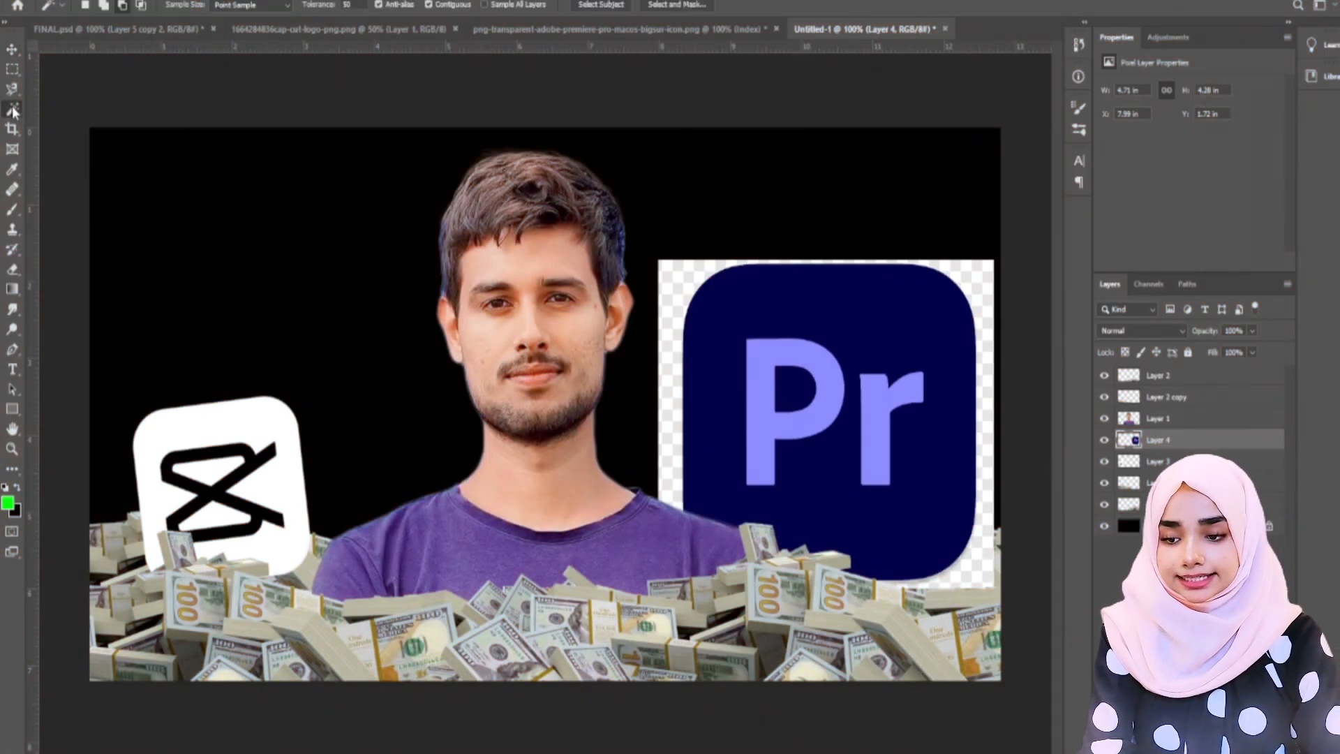
{"action": "left_click", "coordinate": [683, 293]}
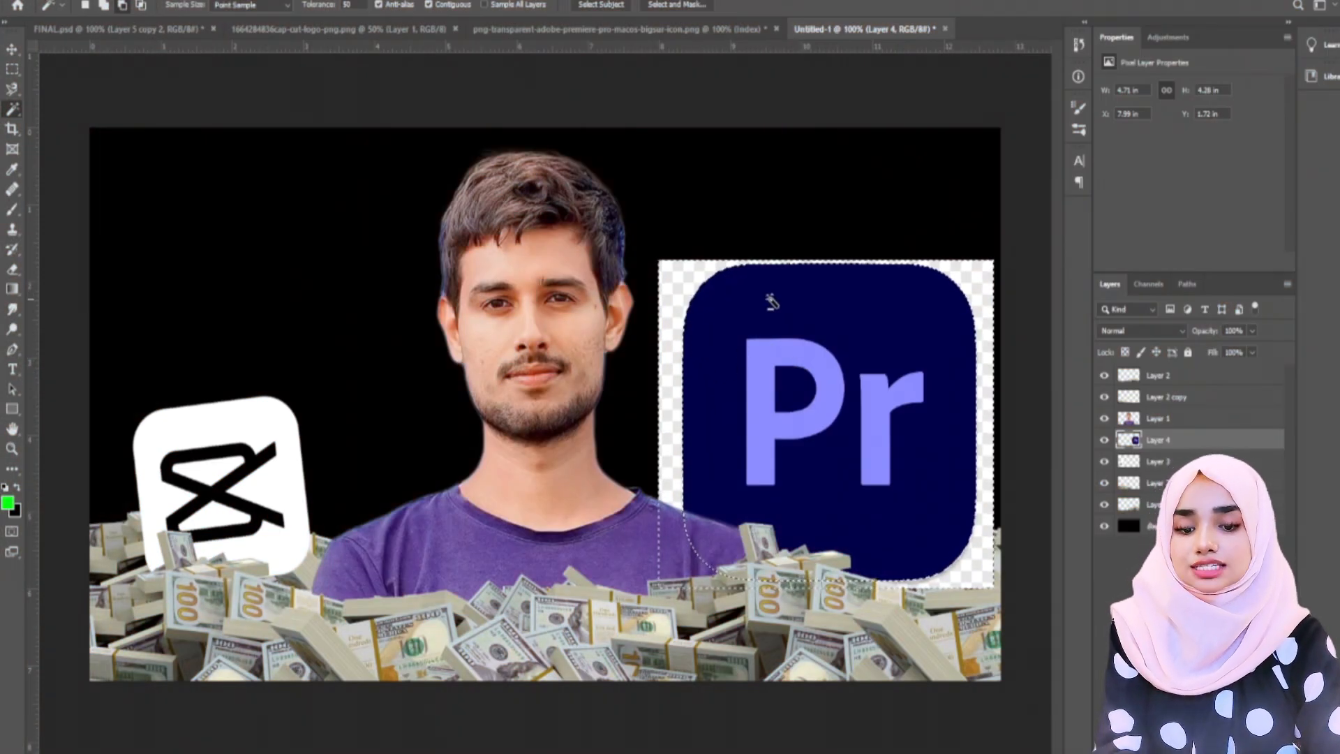
{"action": "key", "text": "Delete"}
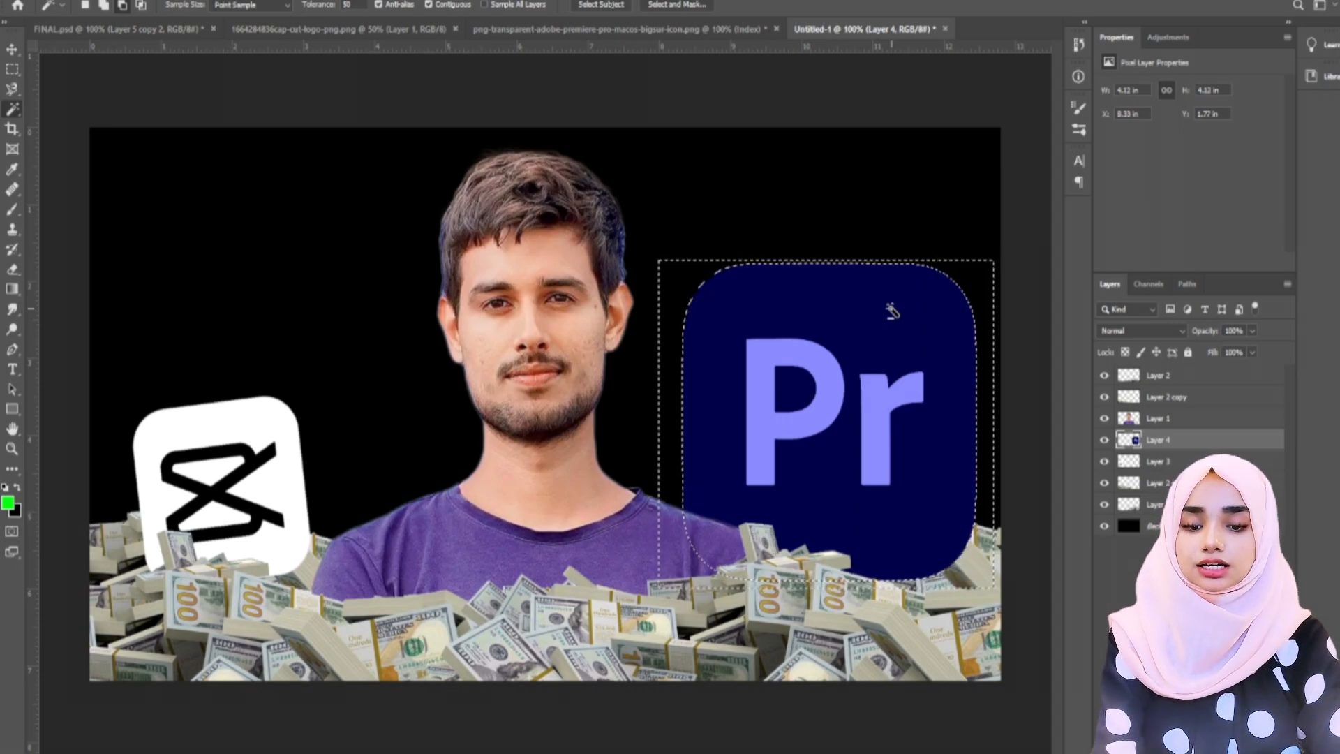
{"action": "key", "text": "ctrl+d"}
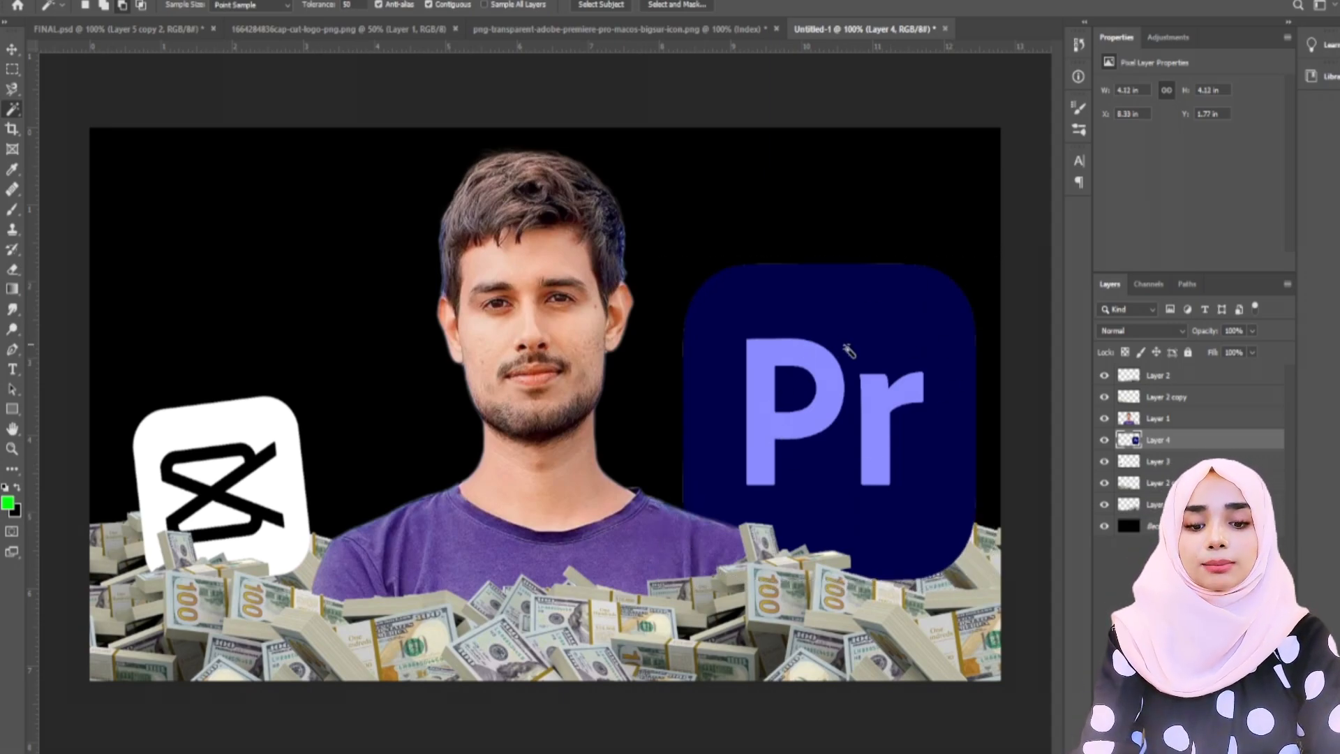
Shrink the Premiere Pro icon, tilt it slightly clockwise, and set it into the right money pile opposite the CapCut logo.
{"action": "key", "text": "ctrl+t"}
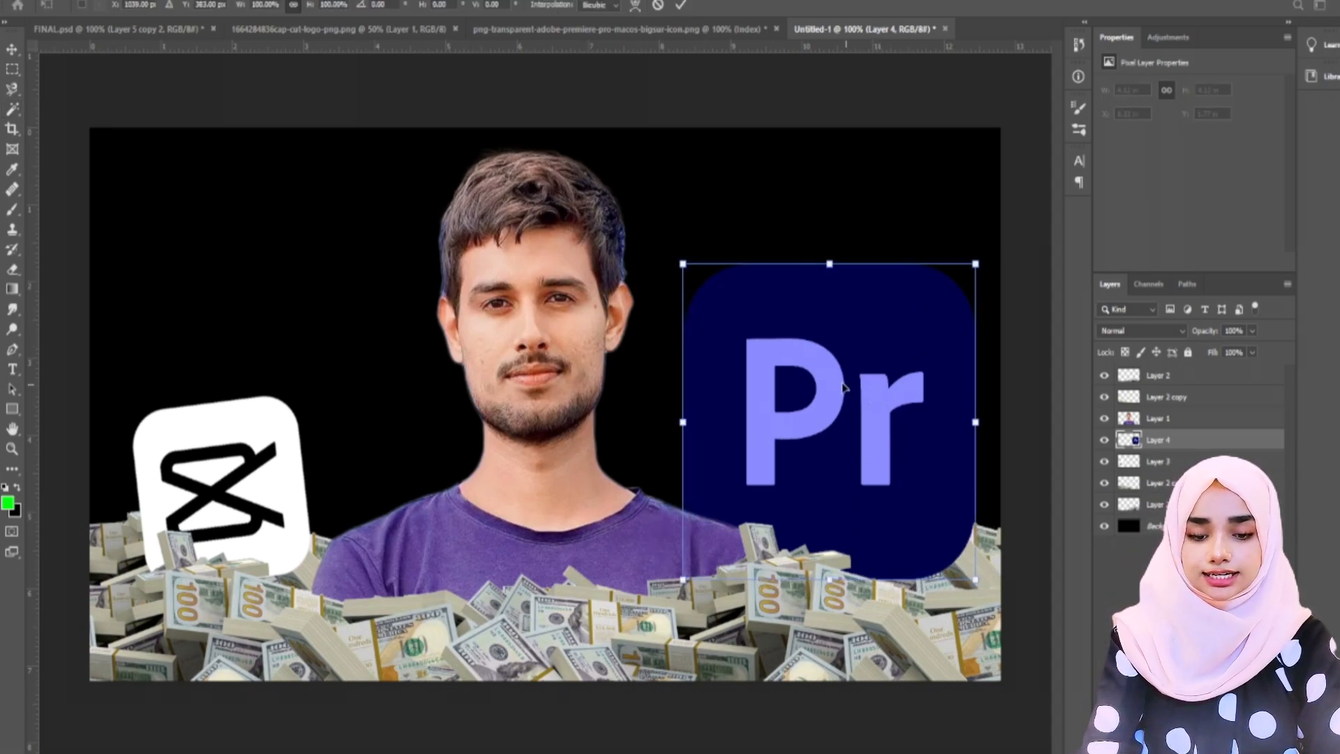
{"action": "left_click_drag", "start_coordinate": [696, 260], "coordinate": [772, 377]}
{"action": "left_click_drag", "start_coordinate": [862, 601], "coordinate": [844, 599]}
{"action": "mouse_move", "coordinate": [788, 363]}
{"action": "left_mouse_down"}
{"action": "mouse_move", "coordinate": [782, 348]}
{"action": "mouse_move", "coordinate": [789, 370]}
{"action": "left_mouse_up"}
{"action": "key", "text": "Return"}
{"action": "key", "text": "ctrl+t"}
{"action": "left_click_drag", "start_coordinate": [897, 475], "coordinate": [861, 476]}
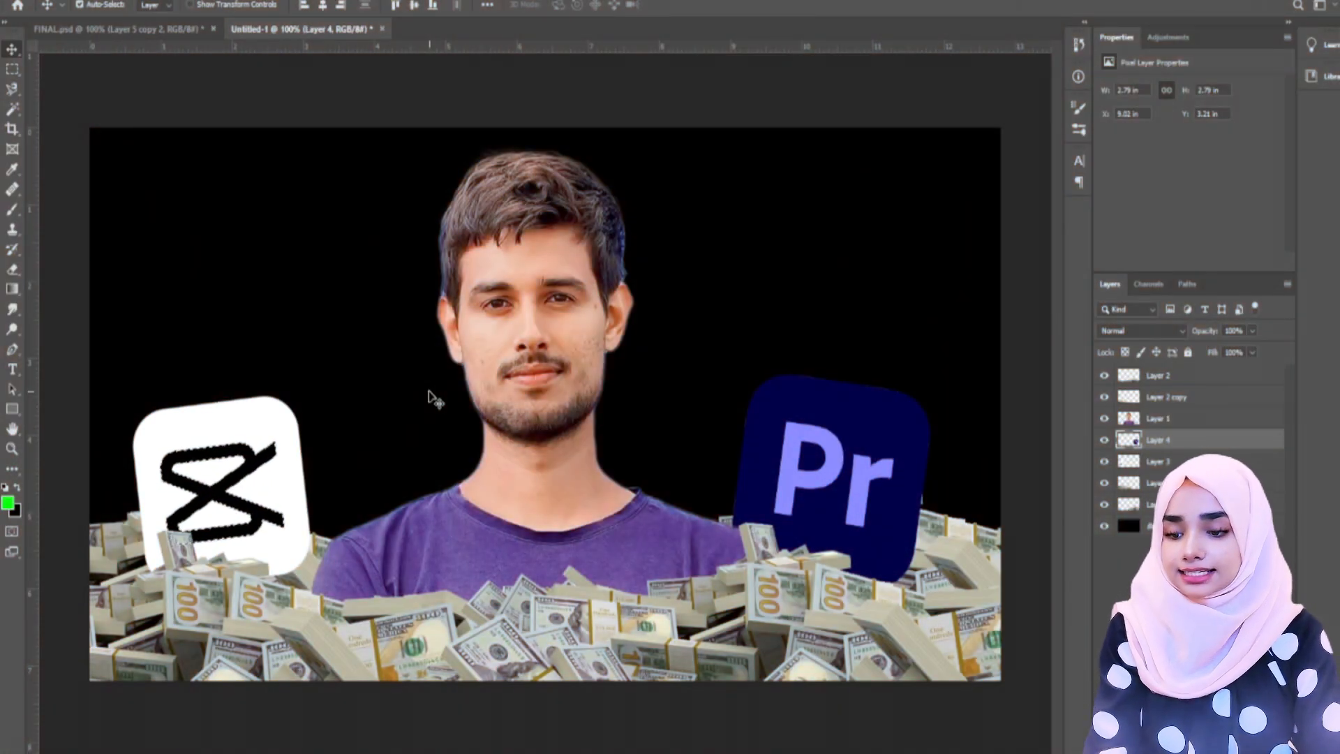
Add the bright green Impact text "EDITING" behind the portrait's head and move it into the upper part of the canvas.
{"action": "left_click", "coordinate": [13, 370]}
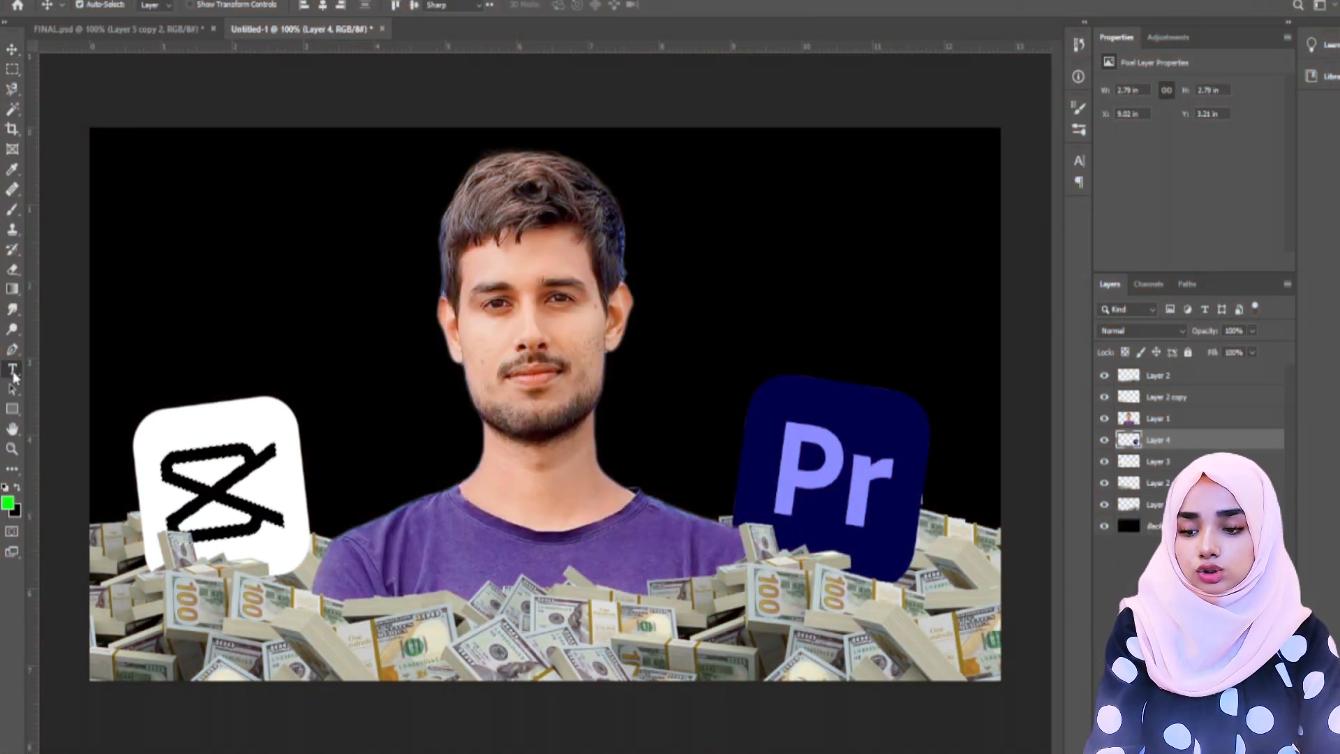
{"action": "left_click", "coordinate": [406, 279]}
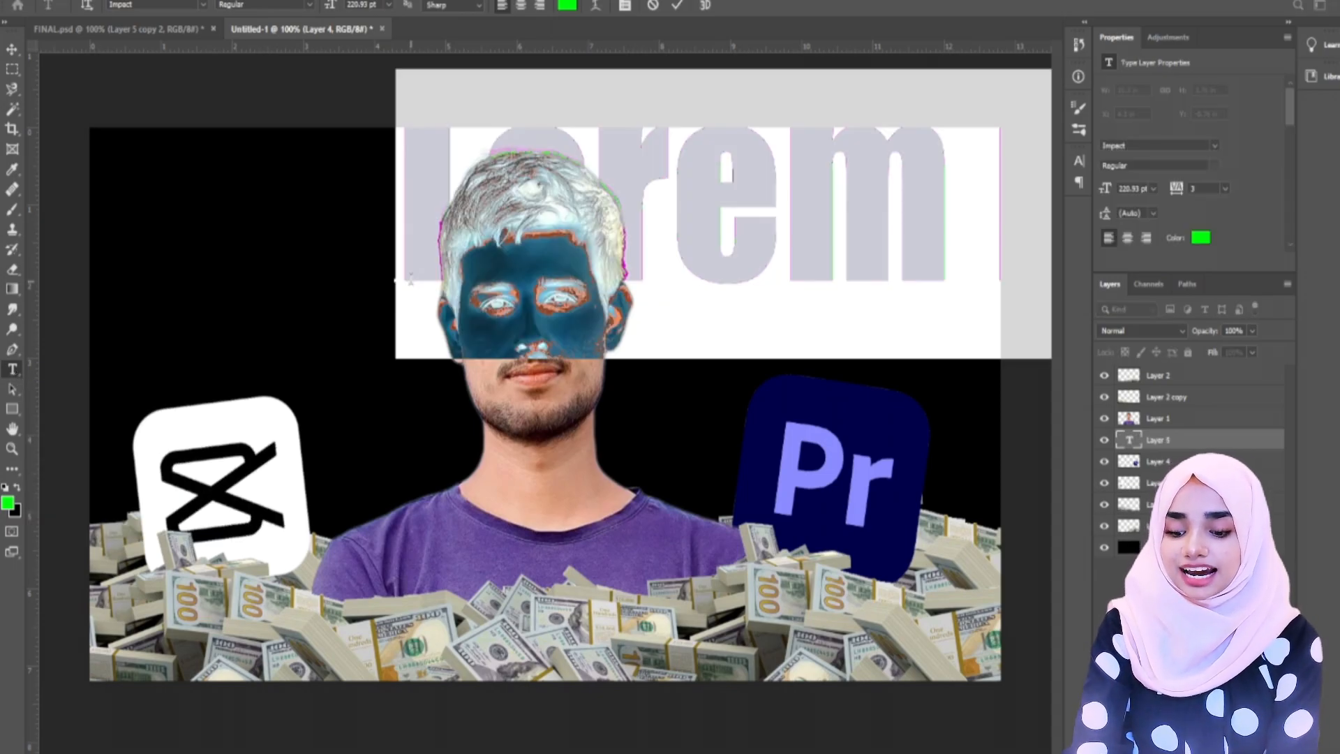
{"action": "type", "text": "EDITING"}
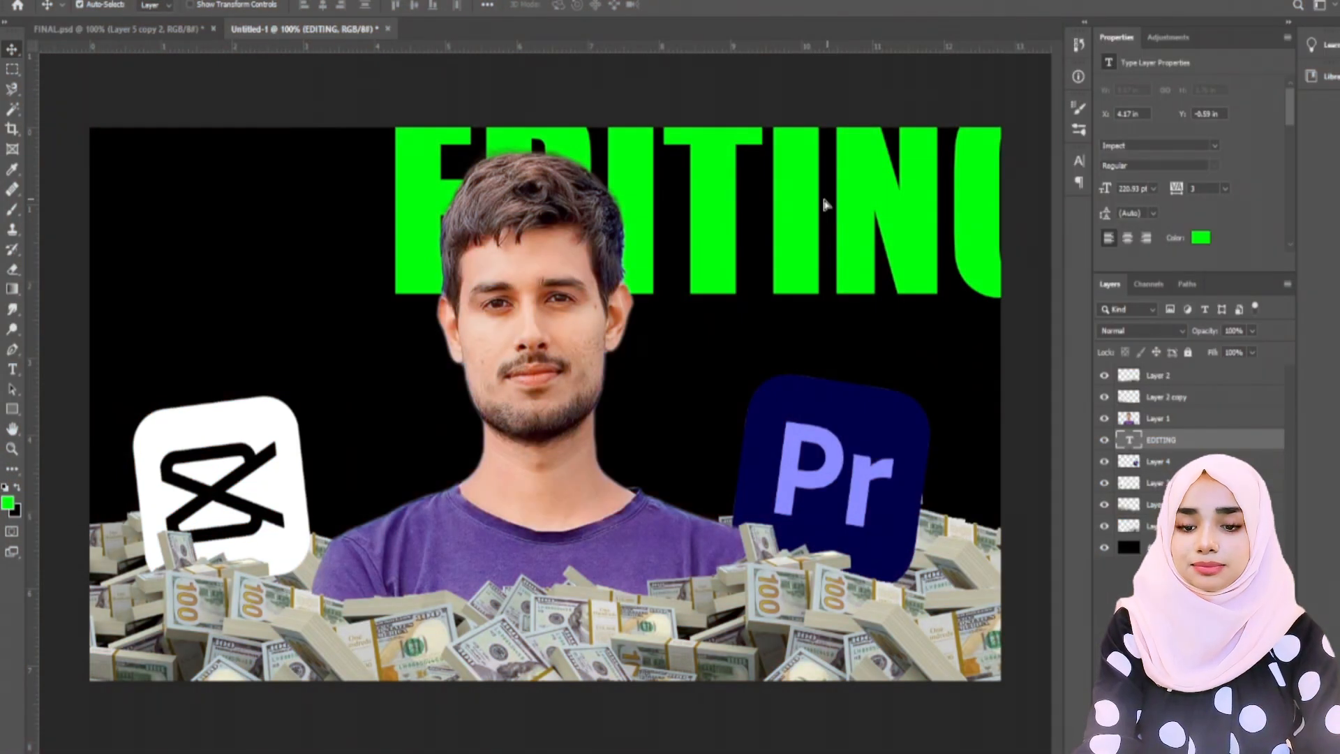
{"action": "left_click_drag", "start_coordinate": [825, 204], "coordinate": [659, 258]}
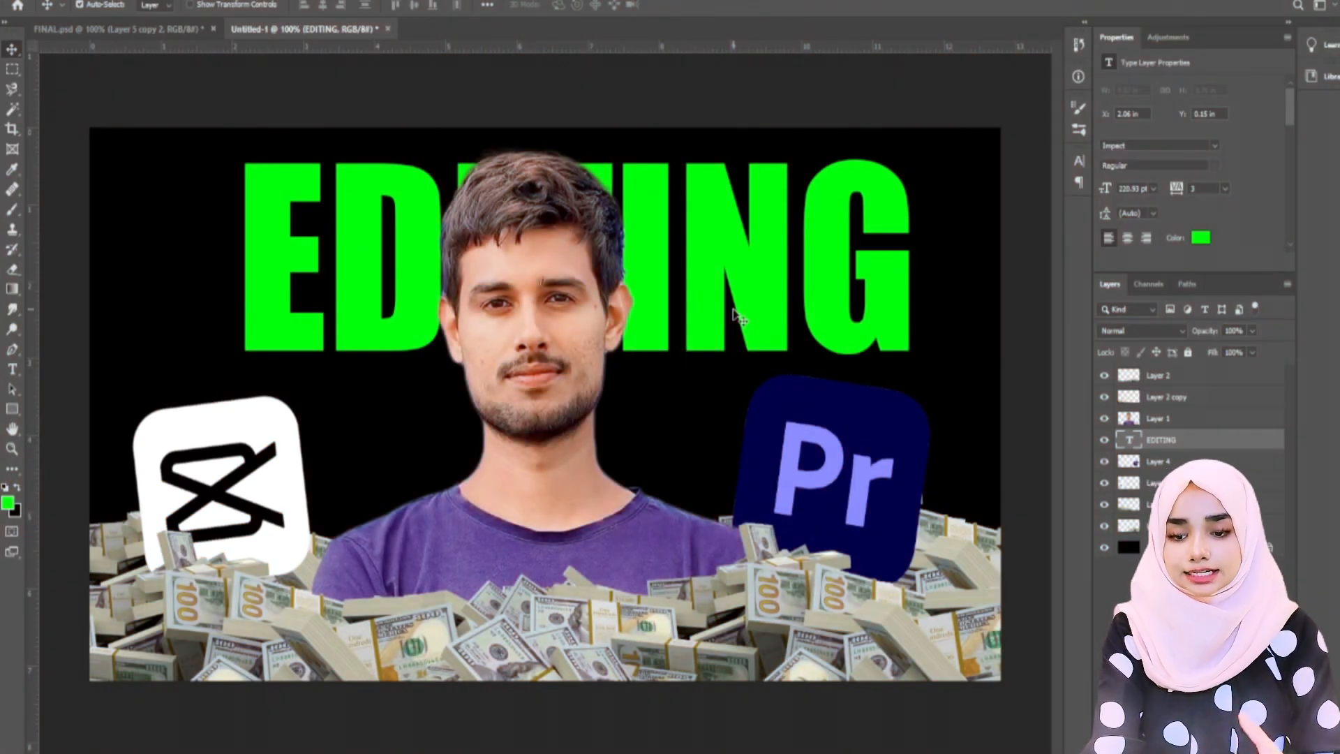
Stretch the EDITING text to about 116% width and 84% height, centering it across the upper canvas.
{"action": "key", "text": "ctrl+t"}
{"action": "left_click_drag", "start_coordinate": [577, 428], "coordinate": [576, 380]}
{"action": "left_click_drag", "start_coordinate": [918, 258], "coordinate": [981, 260]}
{"action": "left_click_drag", "start_coordinate": [237, 260], "coordinate": [193, 260]}
{"action": "left_click_drag", "start_coordinate": [678, 244], "coordinate": [650, 244]}
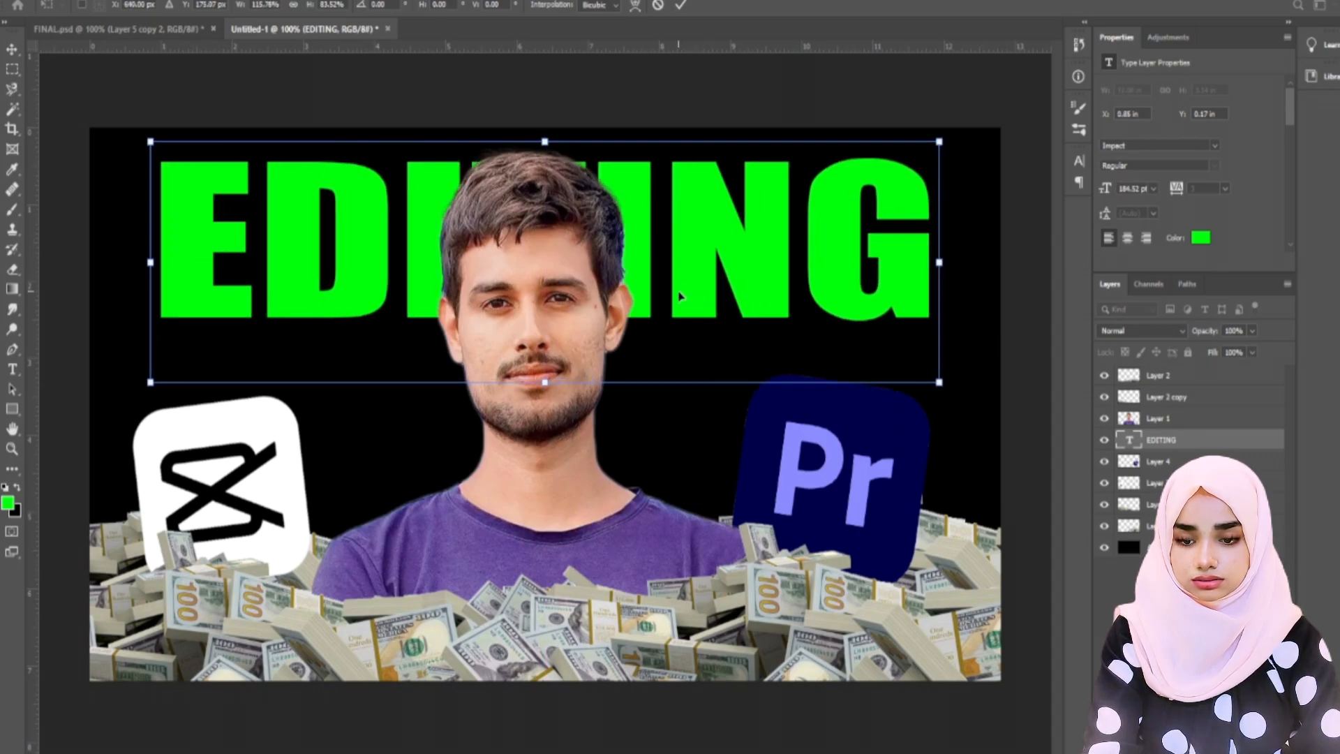
{"action": "left_click_drag", "start_coordinate": [680, 297], "coordinate": [680, 288]}
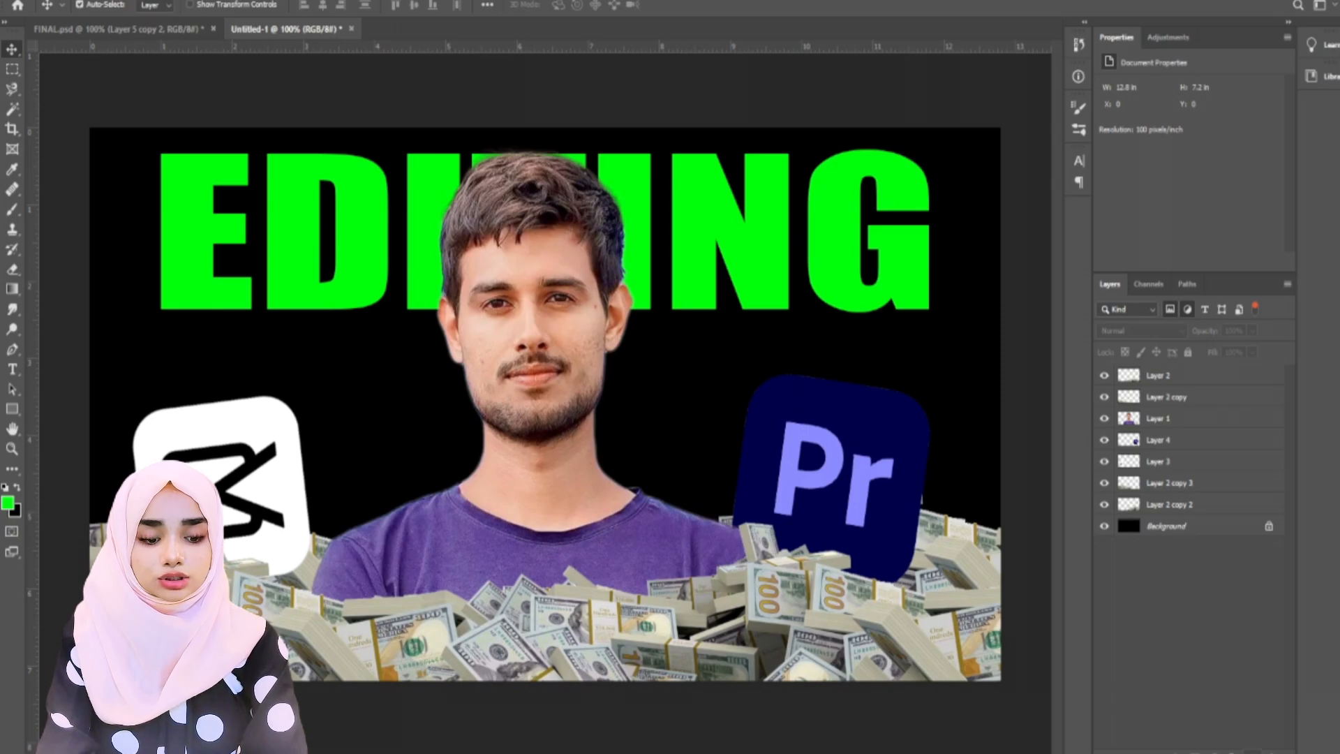
On a new layer directly above the background, paint a green glow behind the portrait with a soft 700 px brush.
{"action": "left_click", "coordinate": [1253, 753]}
{"action": "left_click_drag", "start_coordinate": [1175, 378], "coordinate": [1210, 537]}
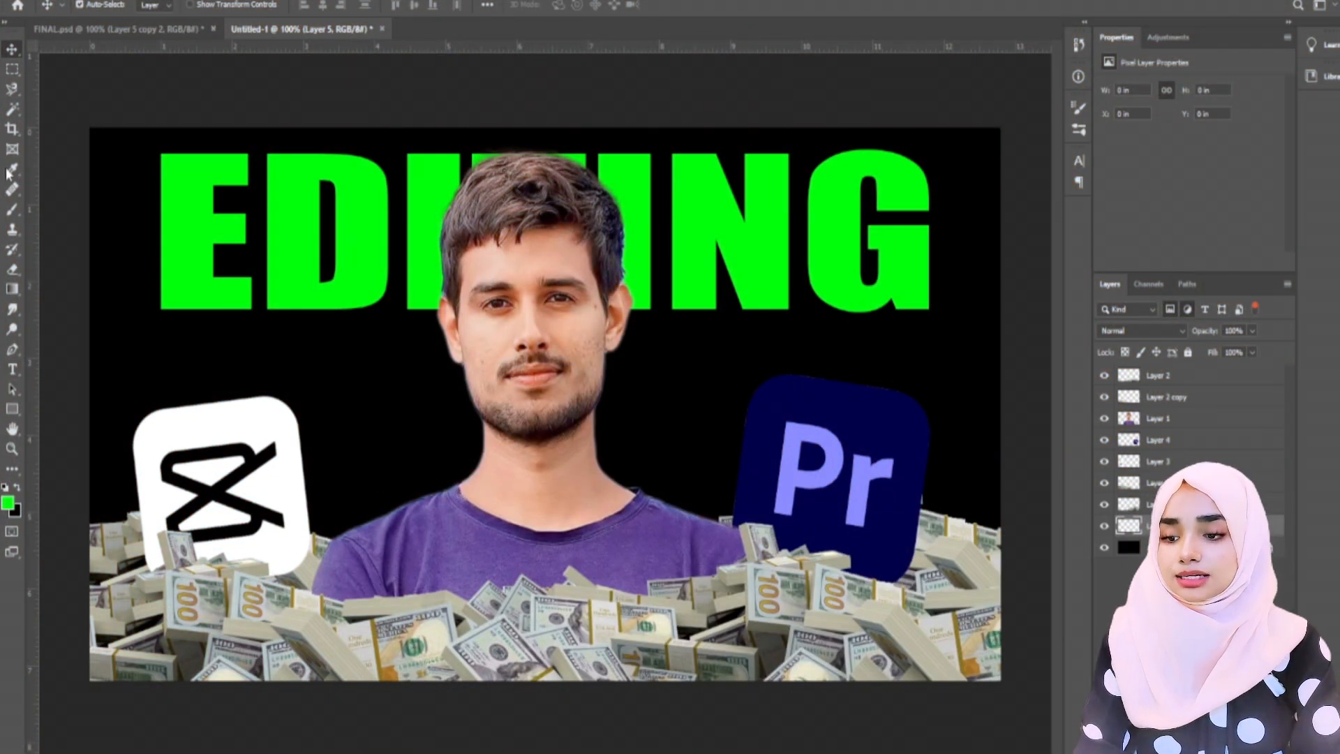
{"action": "left_click", "coordinate": [12, 209]}
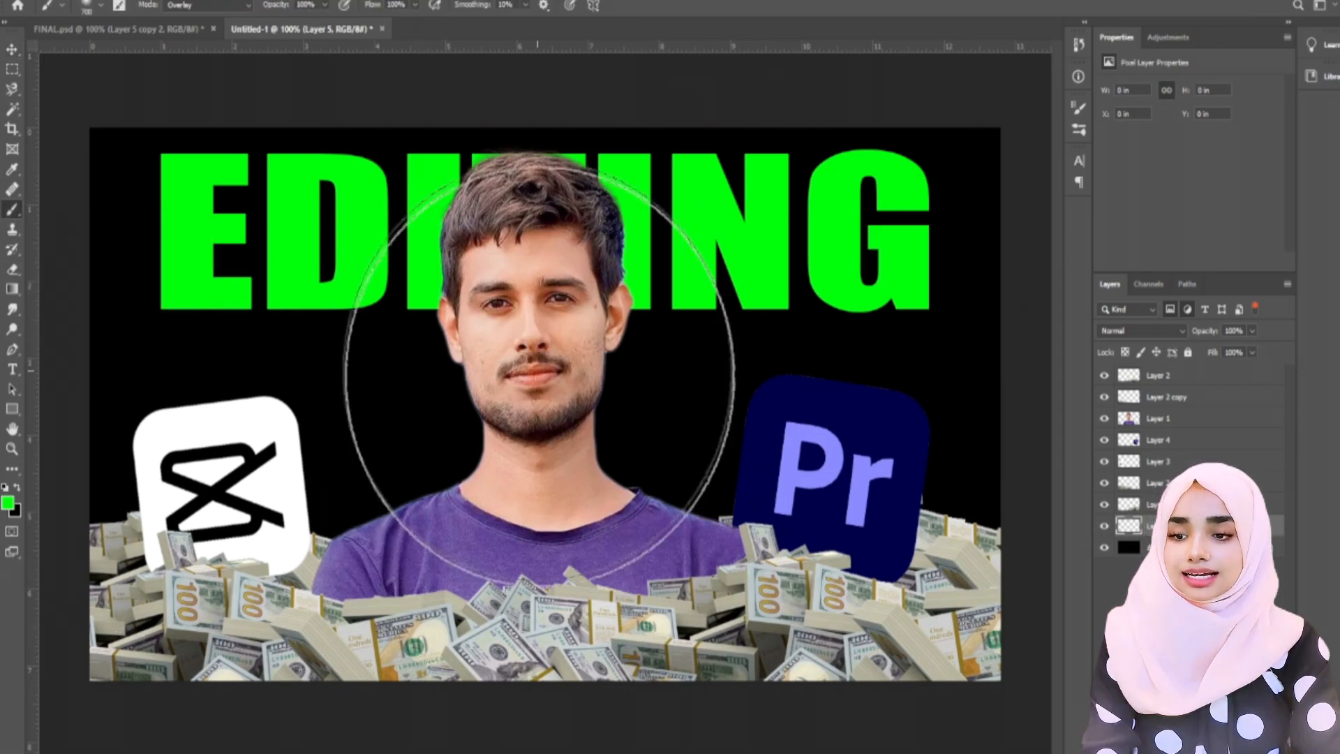
{"action": "left_click", "coordinate": [85, 7]}
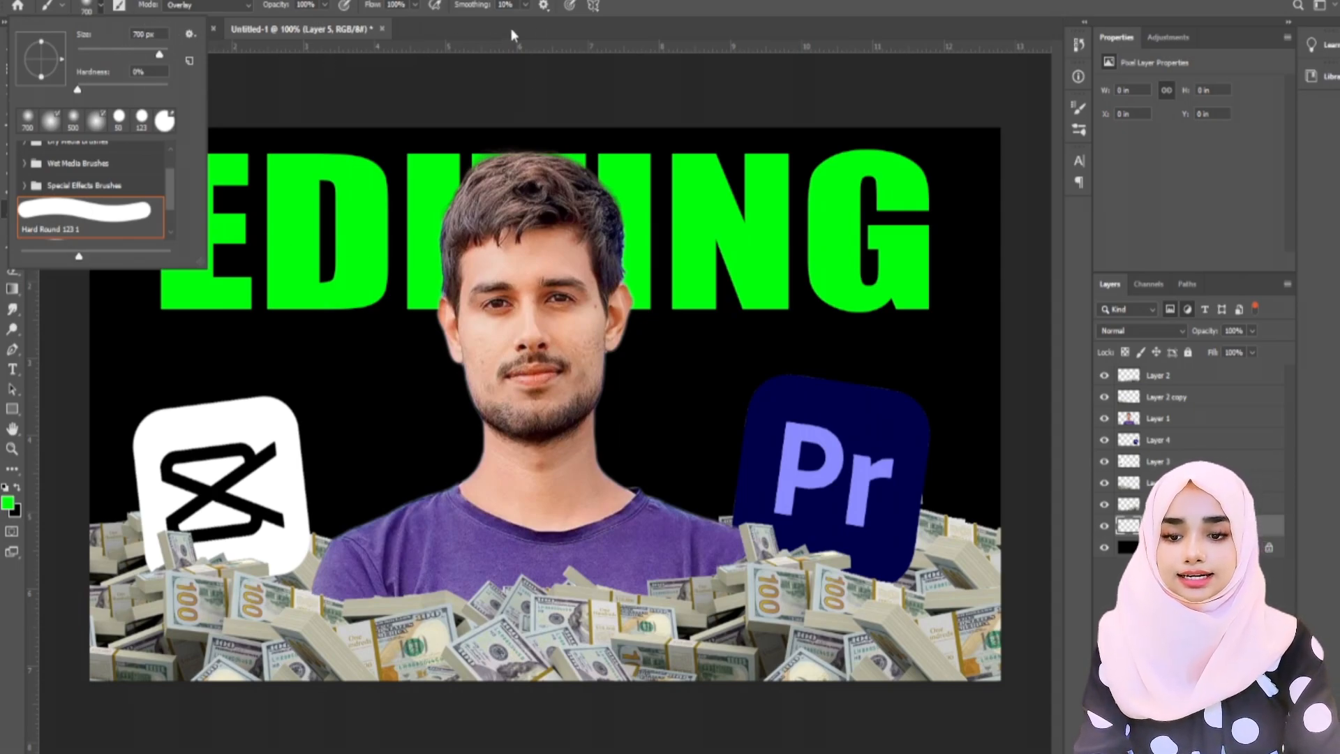
{"action": "left_click", "coordinate": [706, 6]}
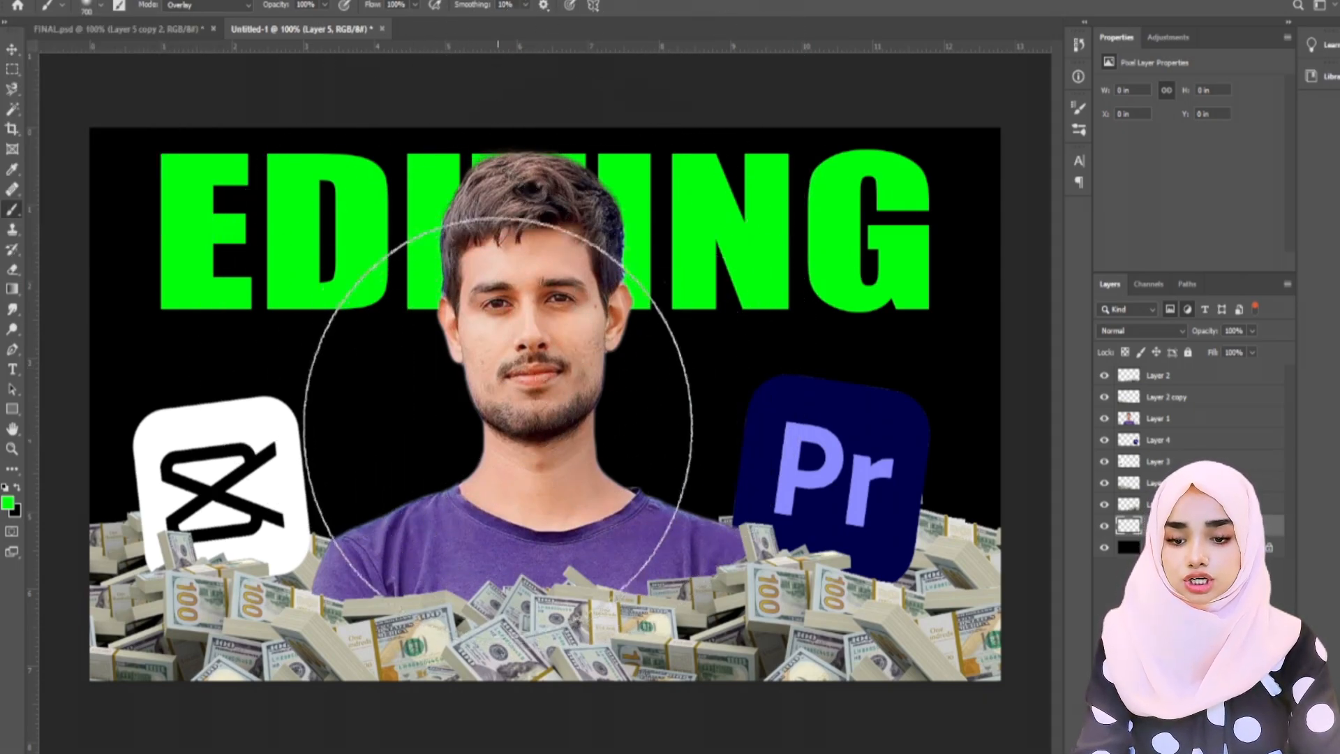
{"action": "left_click", "coordinate": [533, 397]}
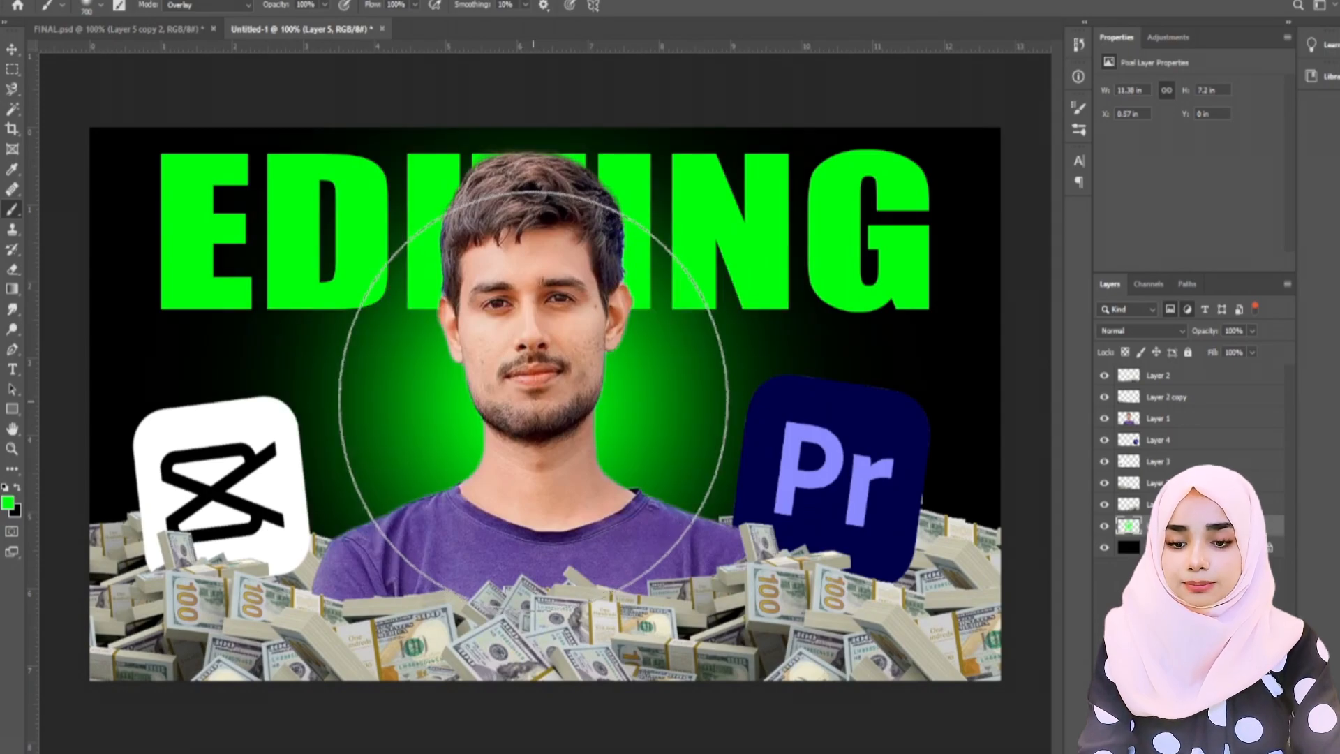
{"action": "left_click", "coordinate": [539, 398]}
{"action": "left_click", "coordinate": [555, 402]}
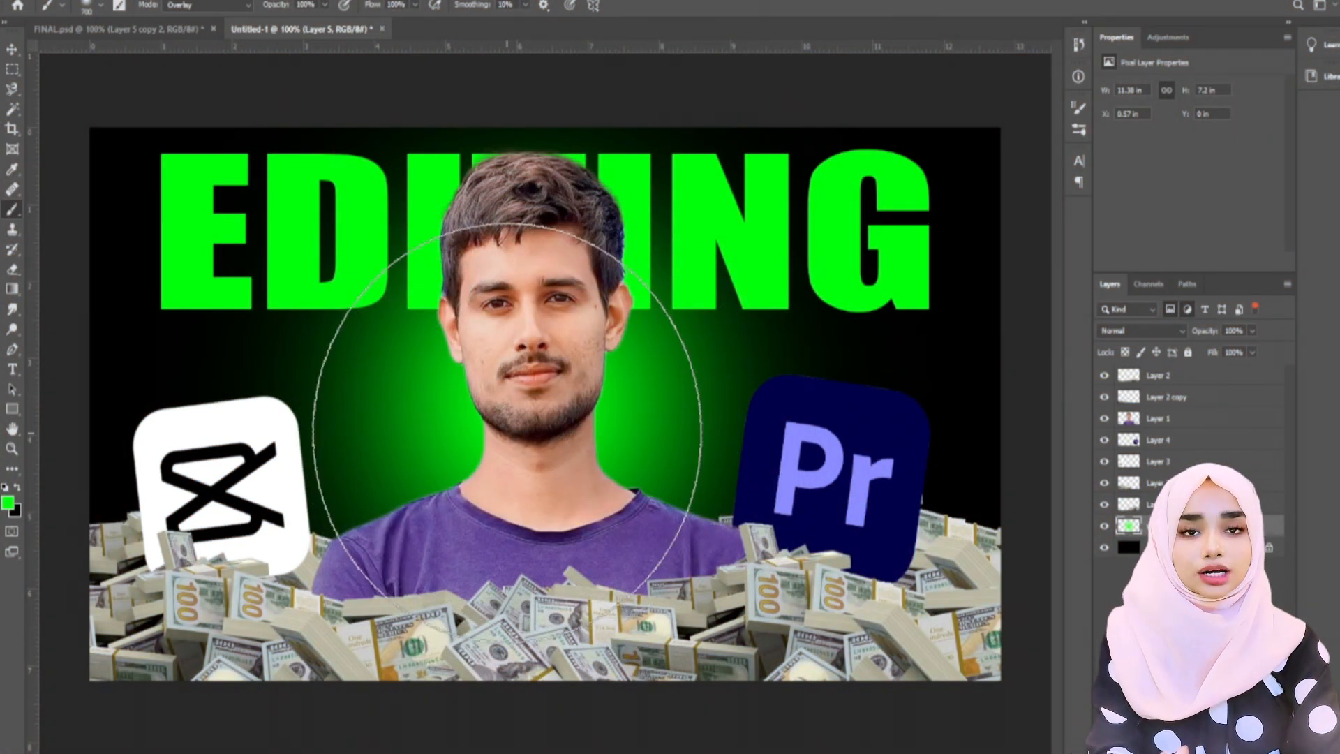
Scale the green glow layer up to about 111% and recenter it lower behind the portrait.
{"action": "key", "text": "v"}
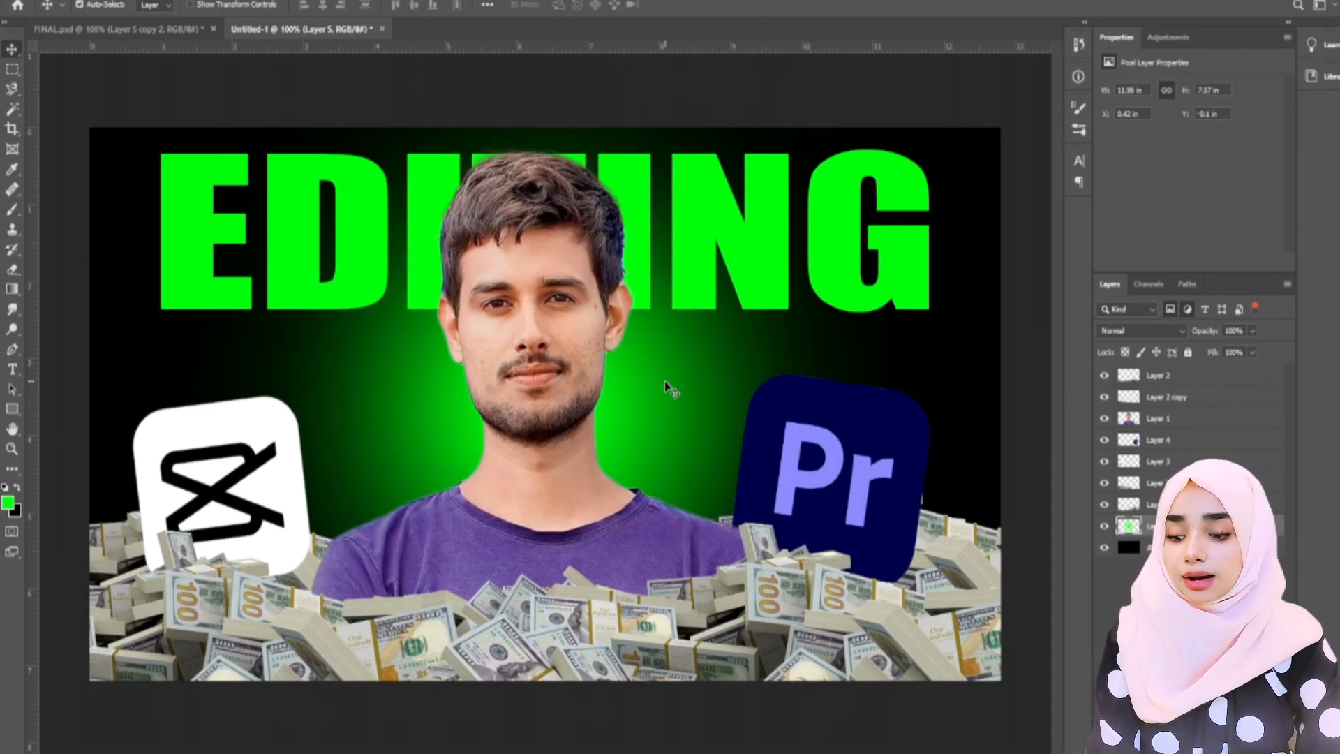
{"action": "key", "text": "ctrl+t"}
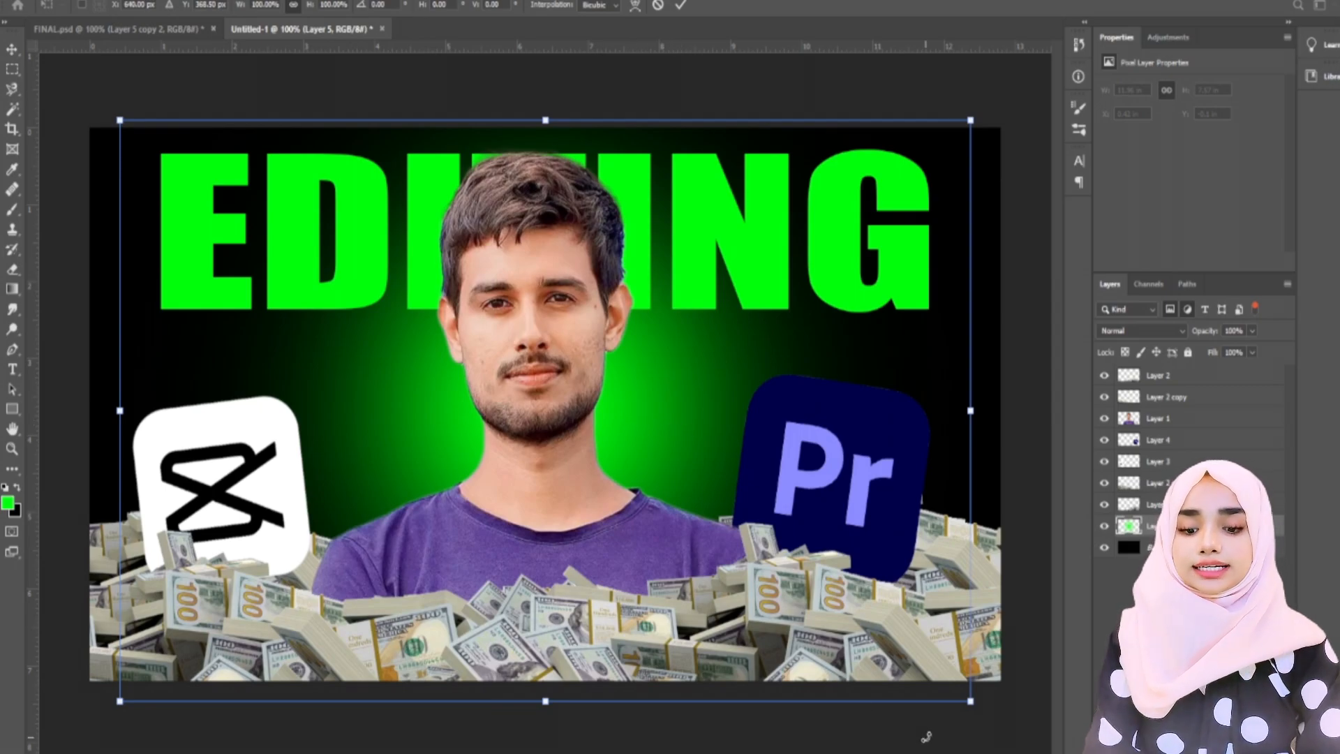
{"action": "left_click_drag", "start_coordinate": [969, 703], "coordinate": [1068, 750]}
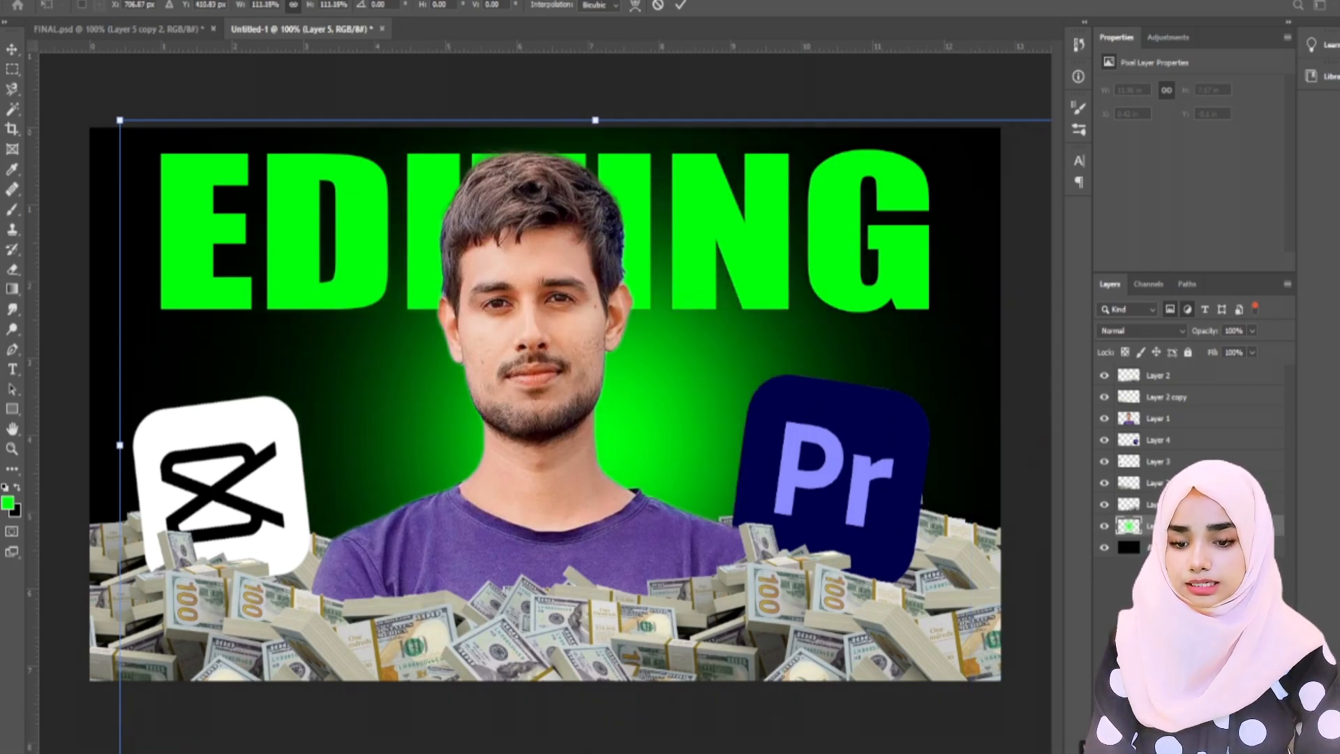
{"action": "left_click_drag", "start_coordinate": [715, 450], "coordinate": [643, 499]}
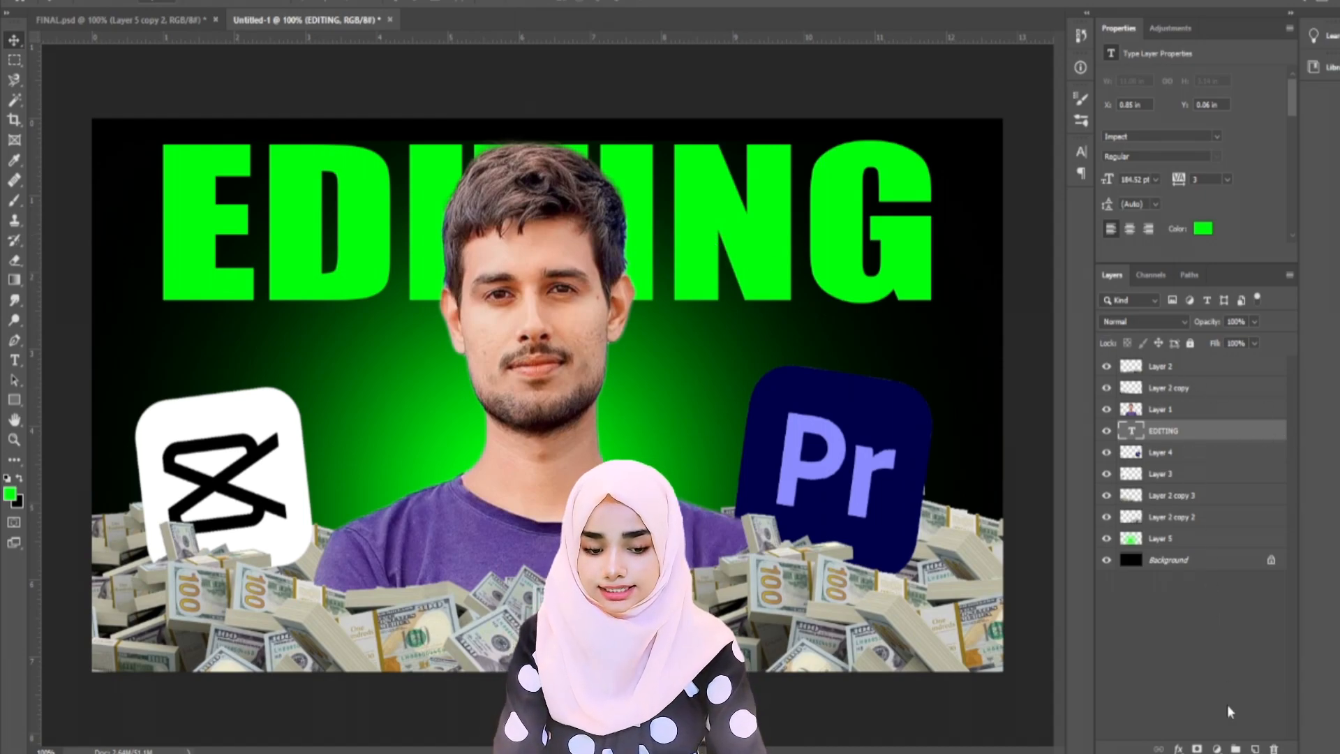
Apply a drop shadow and a black 7 px outside stroke to the EDITING text layer.
{"action": "left_click", "coordinate": [1178, 749]}
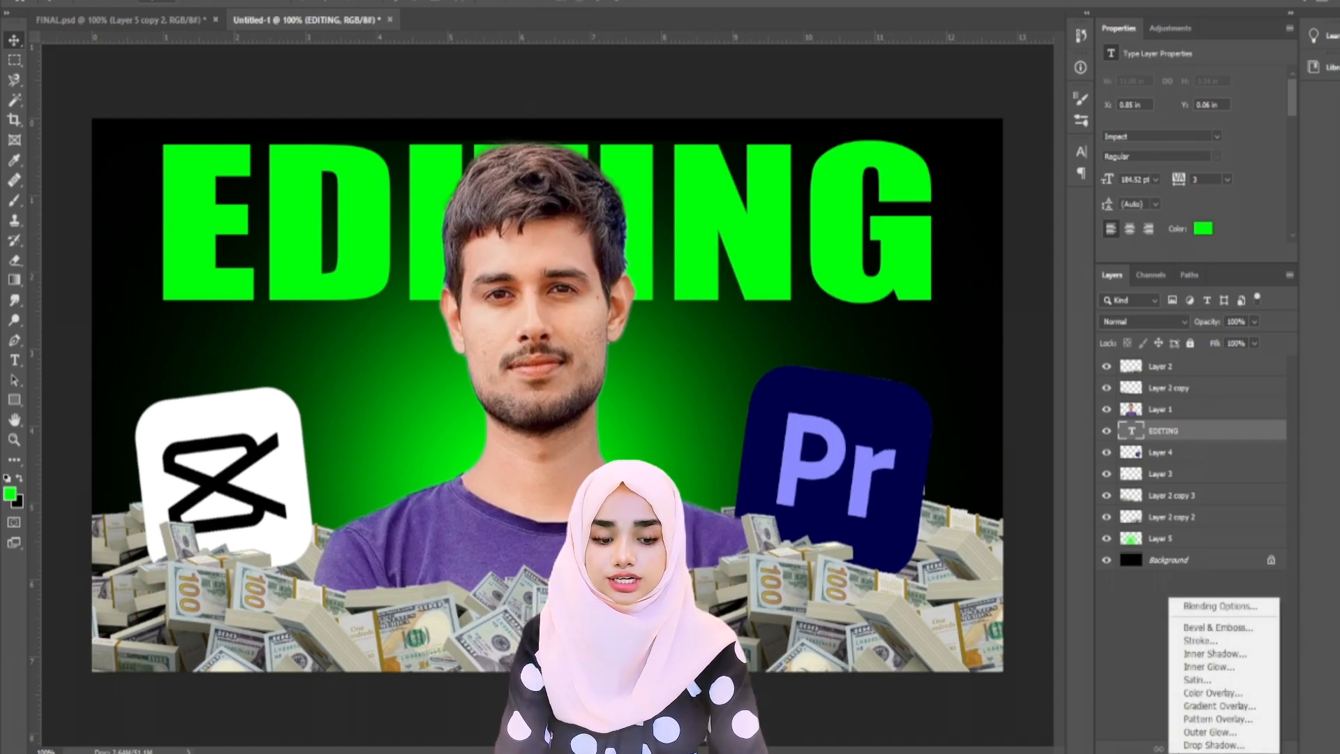
{"action": "left_click", "coordinate": [1214, 745]}
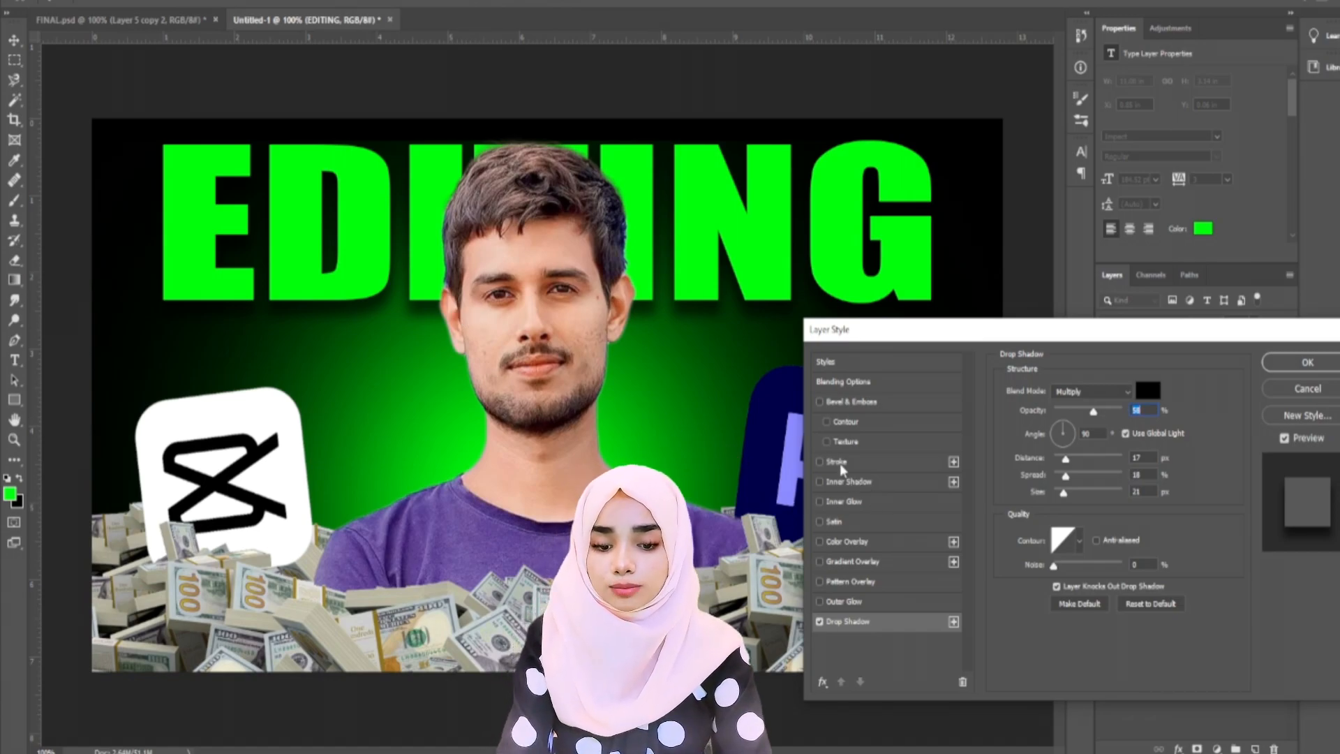
{"action": "left_click", "coordinate": [860, 464]}
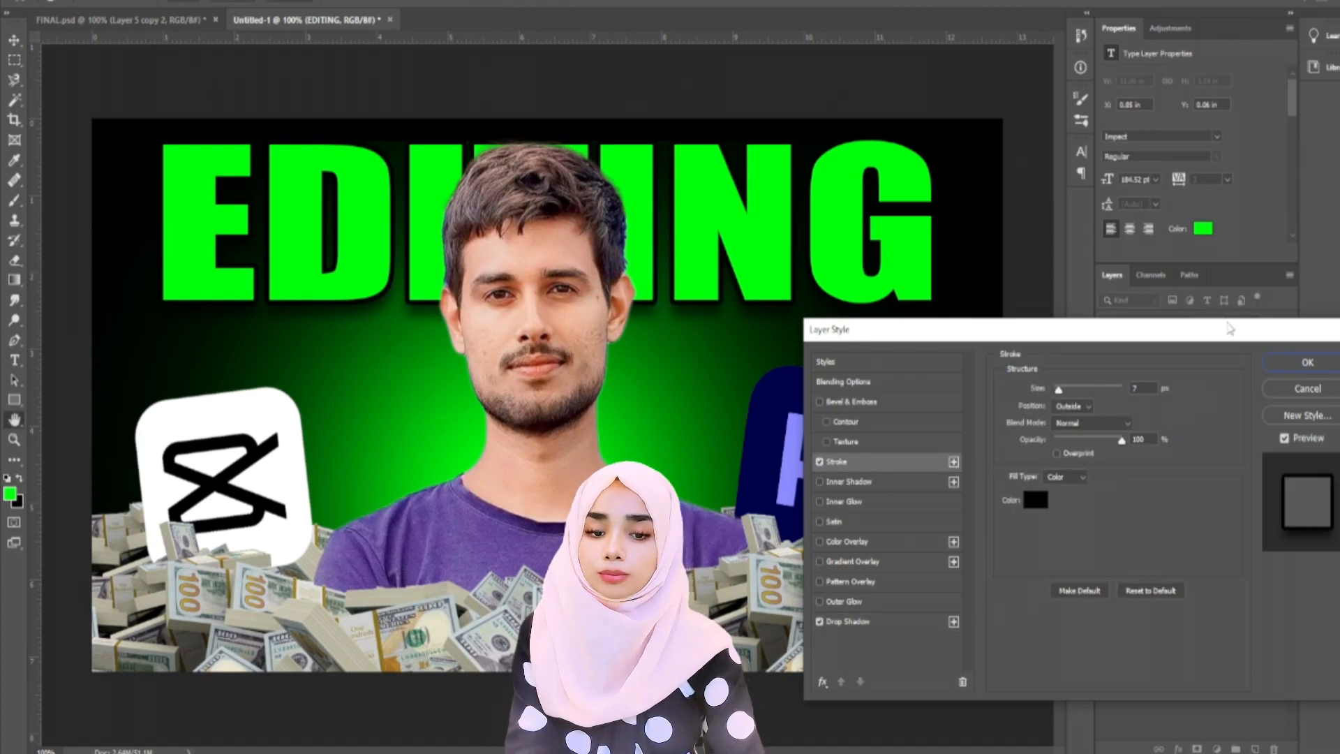
{"action": "left_click", "coordinate": [1296, 363]}
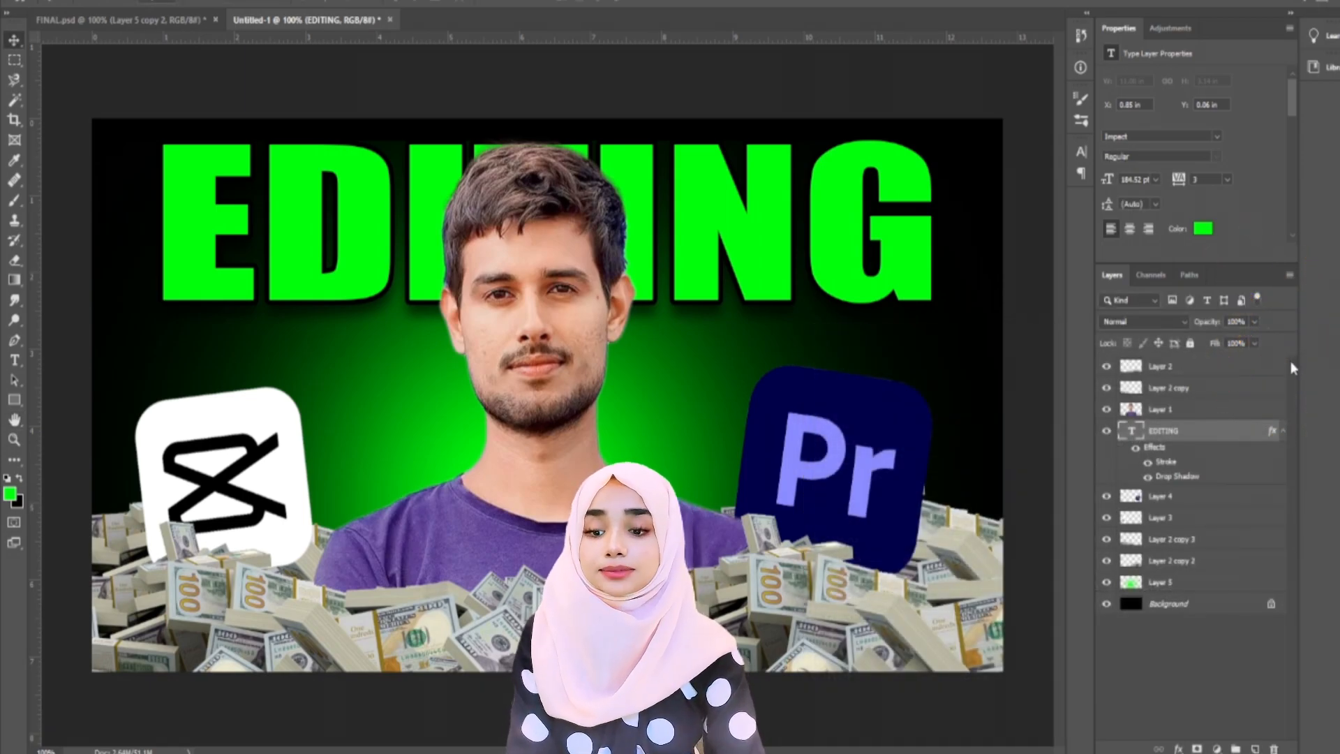
Apply a white (ffffff) 7 px outside stroke to the Premiere logo on Layer 4.
{"action": "left_click", "coordinate": [820, 489]}
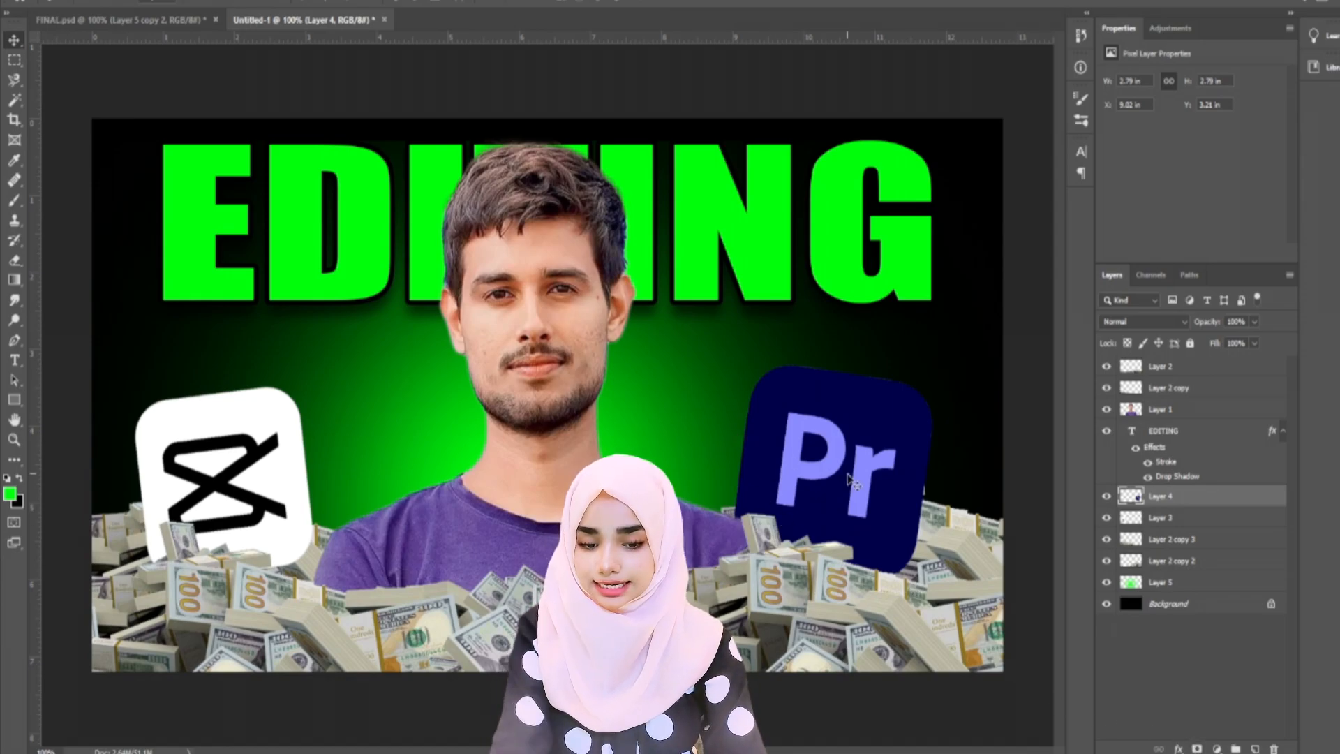
{"action": "left_click", "coordinate": [1178, 749]}
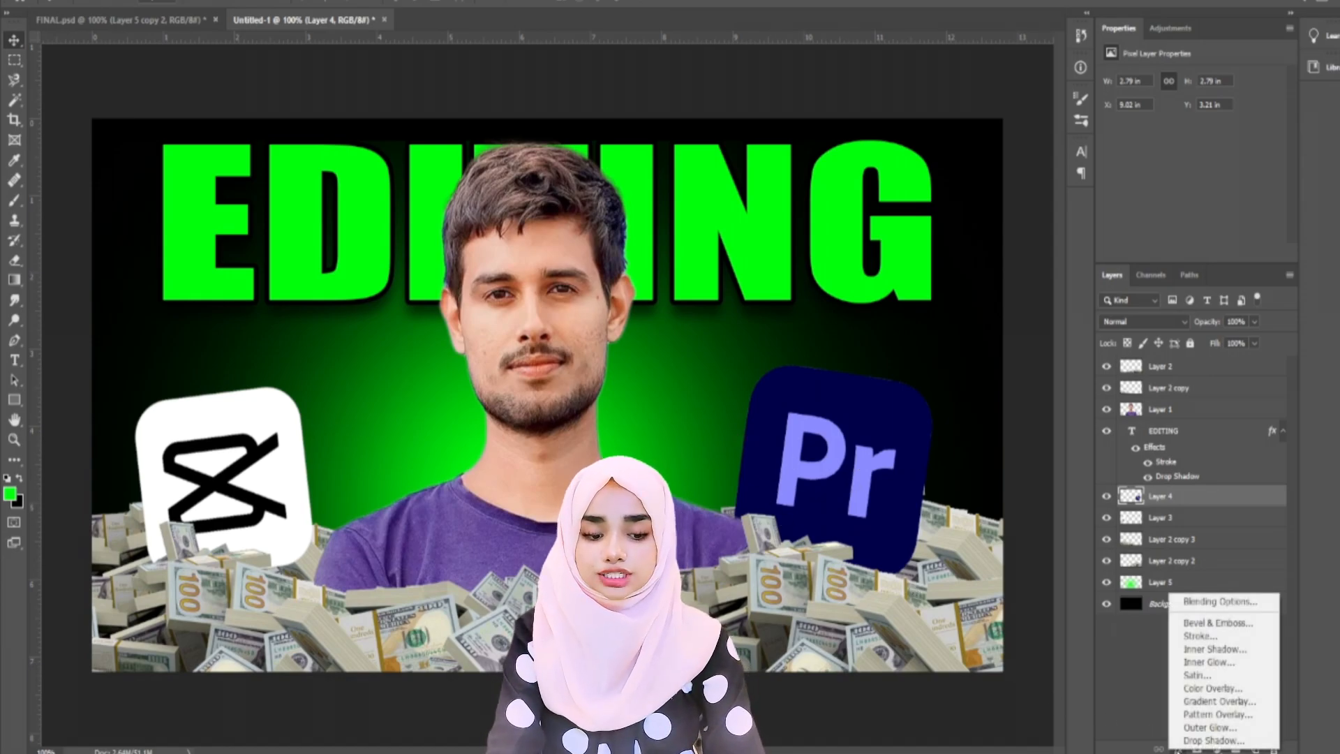
{"action": "left_click", "coordinate": [1201, 636]}
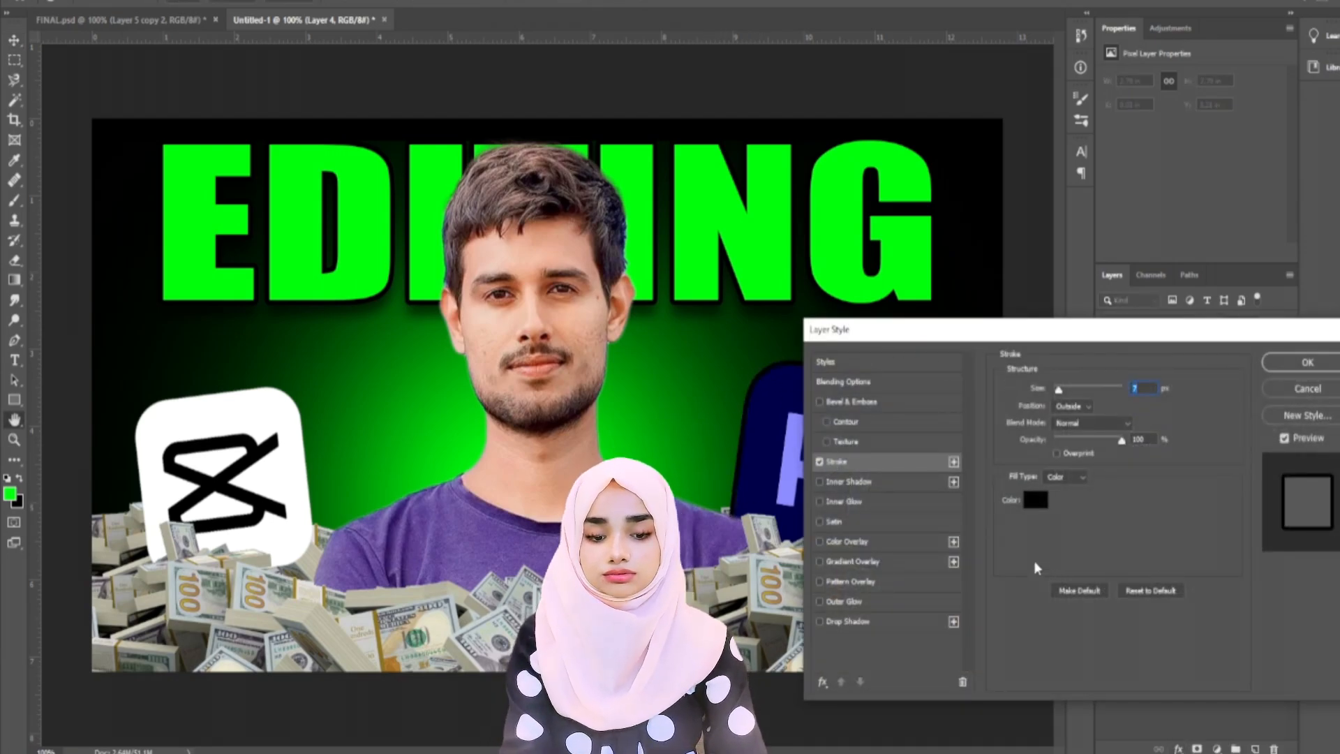
{"action": "left_click", "coordinate": [1035, 503]}
{"action": "left_click_drag", "start_coordinate": [968, 211], "coordinate": [907, 148]}
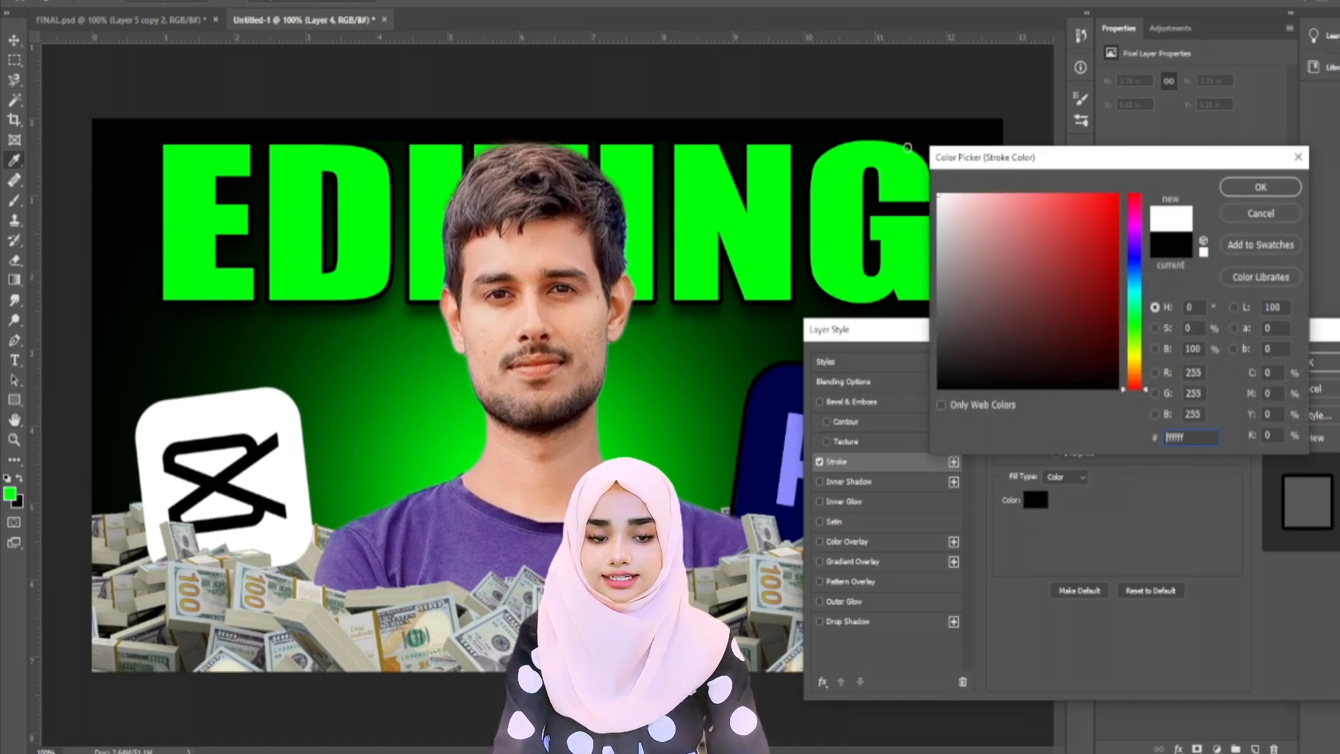
{"action": "left_click", "coordinate": [1241, 191]}
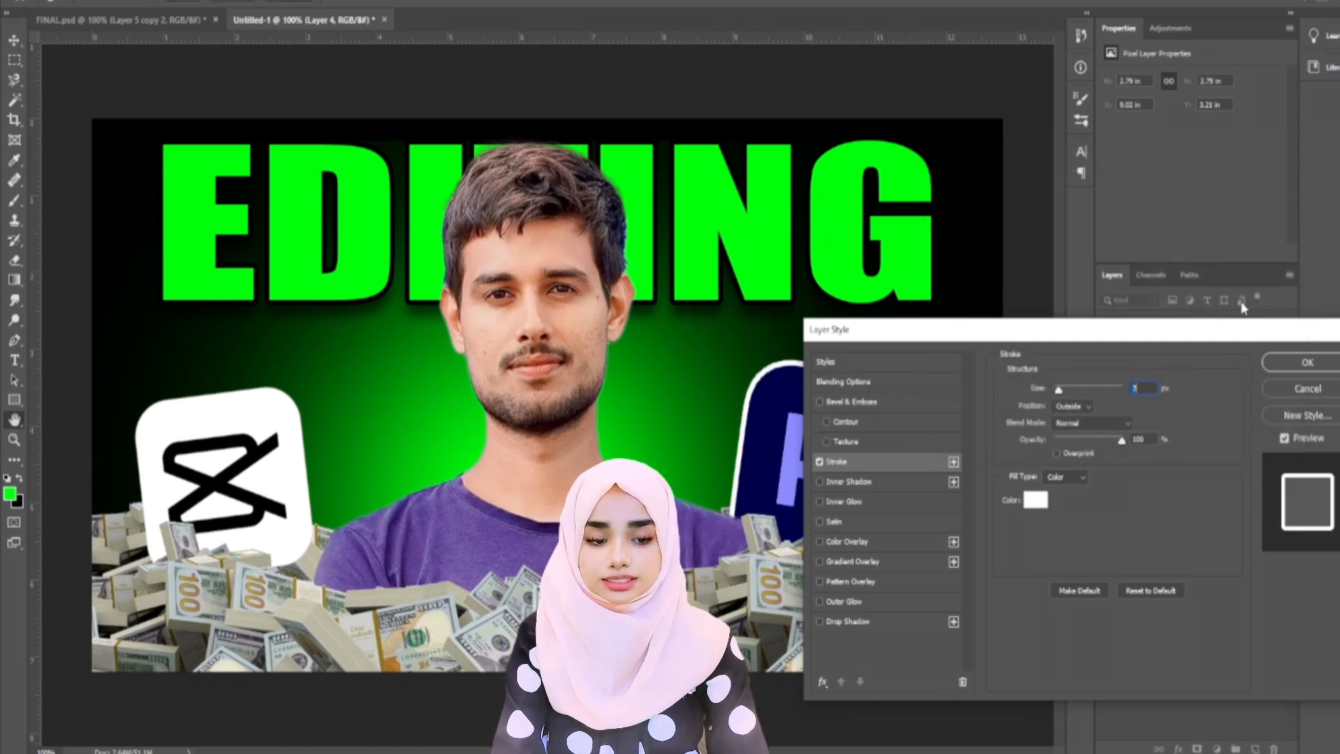
{"action": "left_click", "coordinate": [1292, 363]}
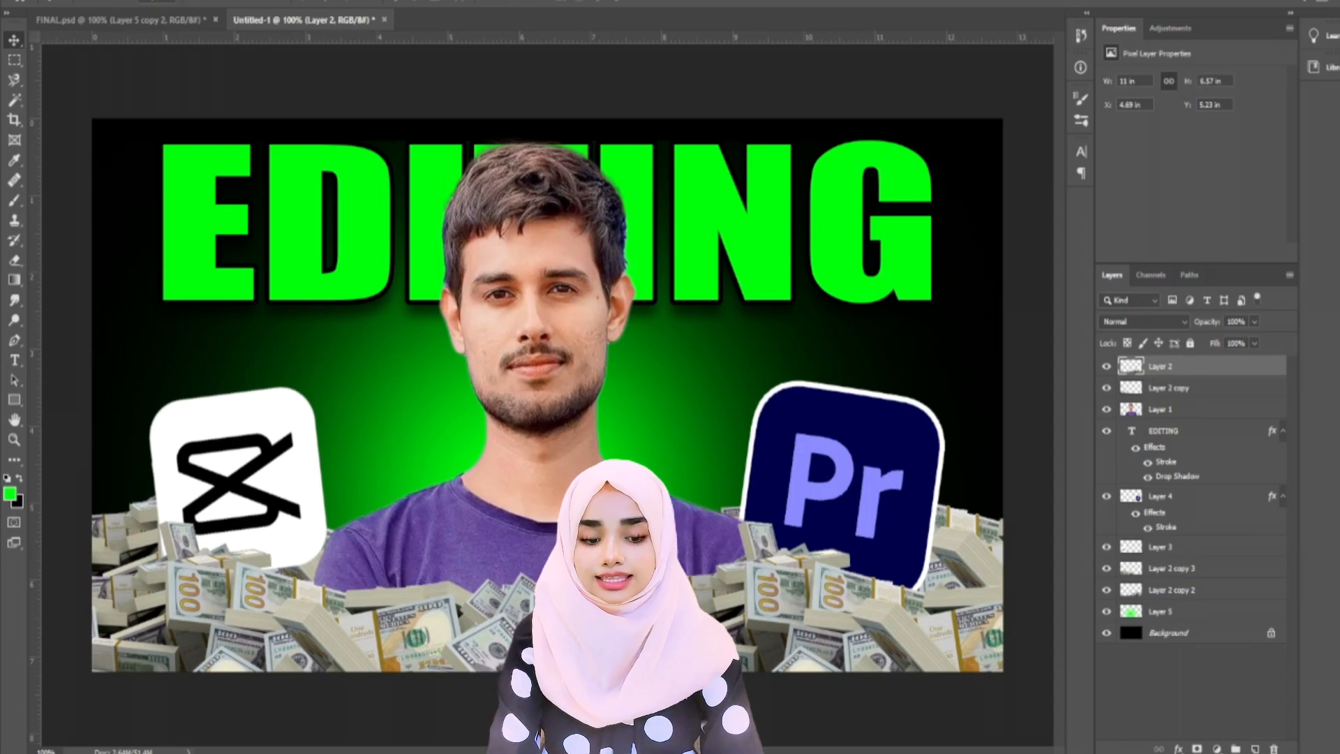
Colorize the front money pile on Layer 2 green using Hue/Saturation with hue 123 and saturation 42.
{"action": "key", "text": "ctrl+u"}
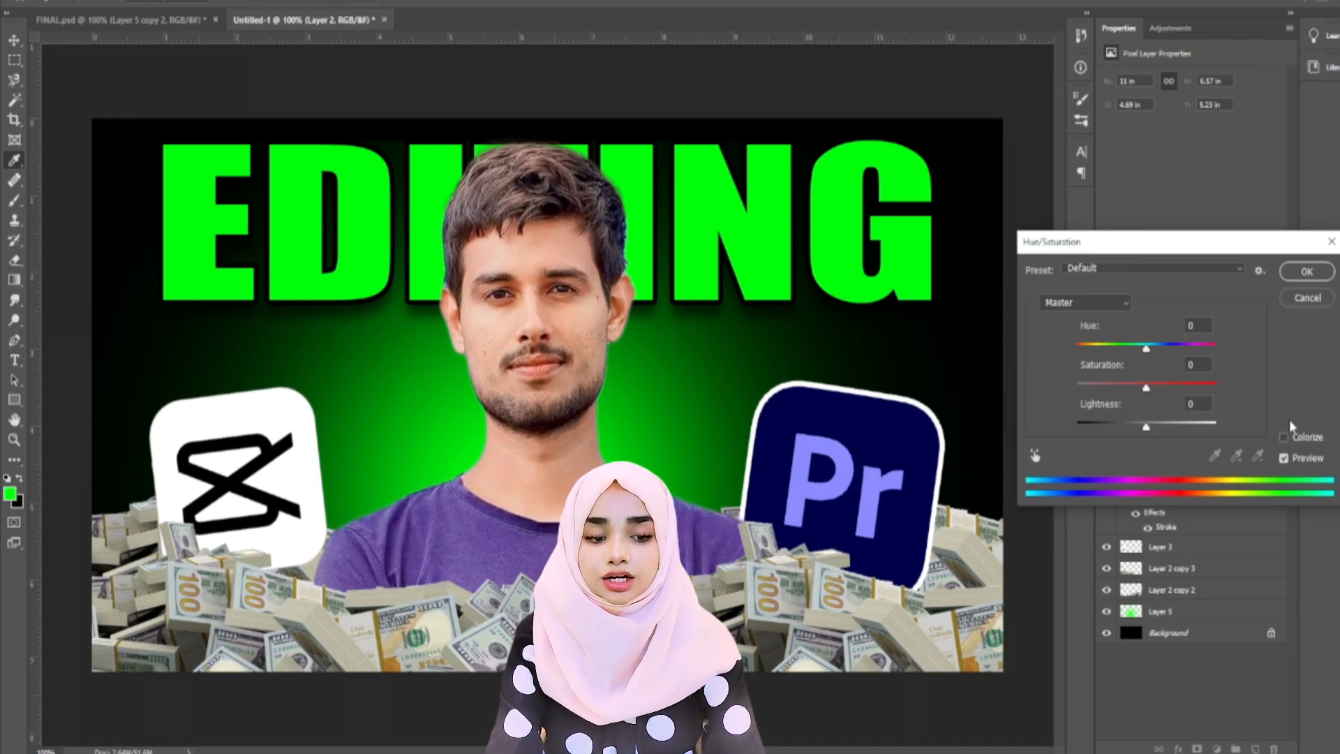
{"action": "left_click", "coordinate": [1285, 437]}
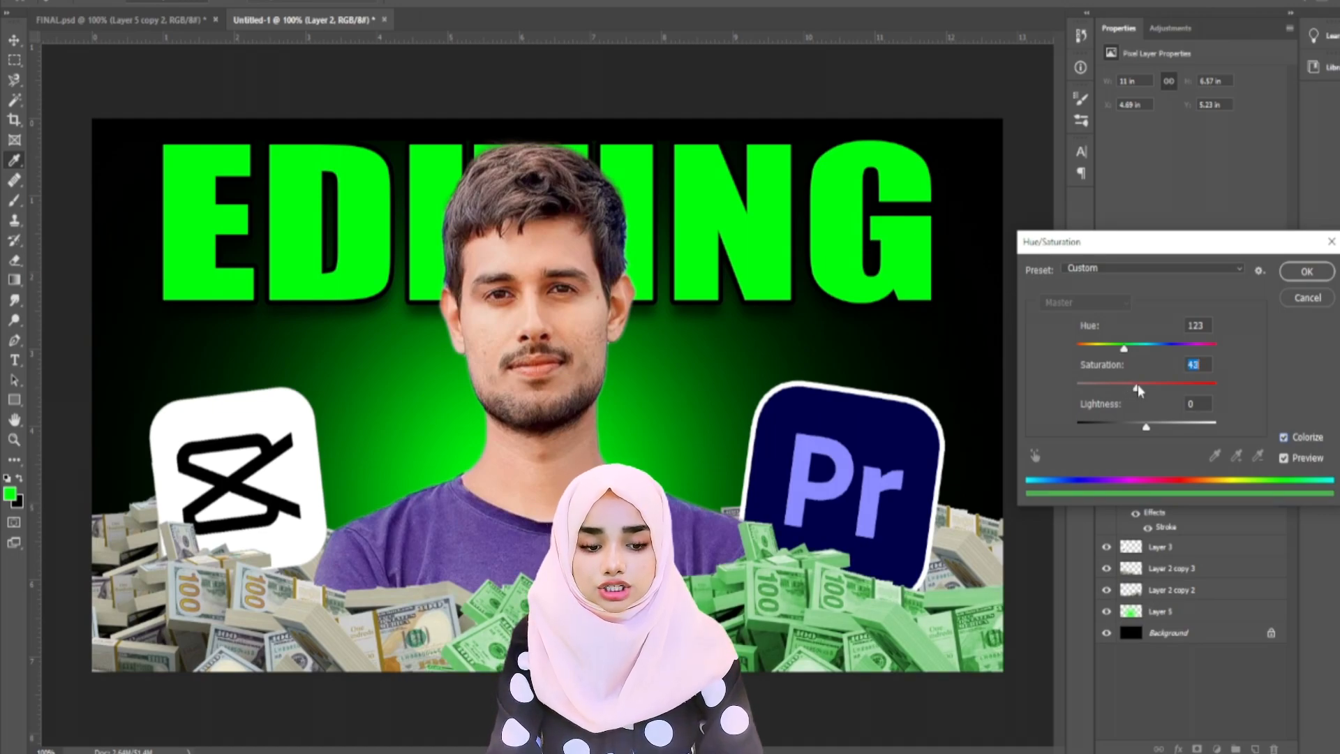
{"action": "left_click_drag", "start_coordinate": [1138, 390], "coordinate": [1136, 386]}
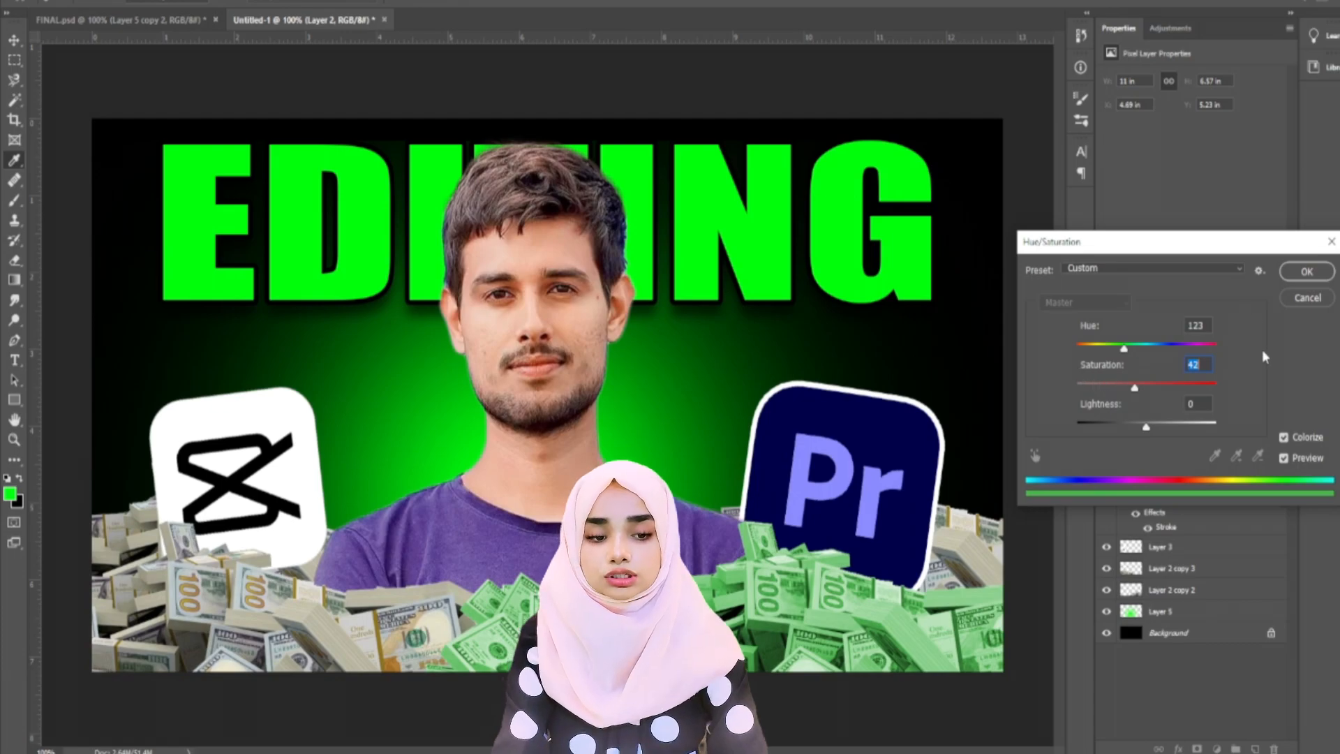
{"action": "left_click", "coordinate": [1305, 272]}
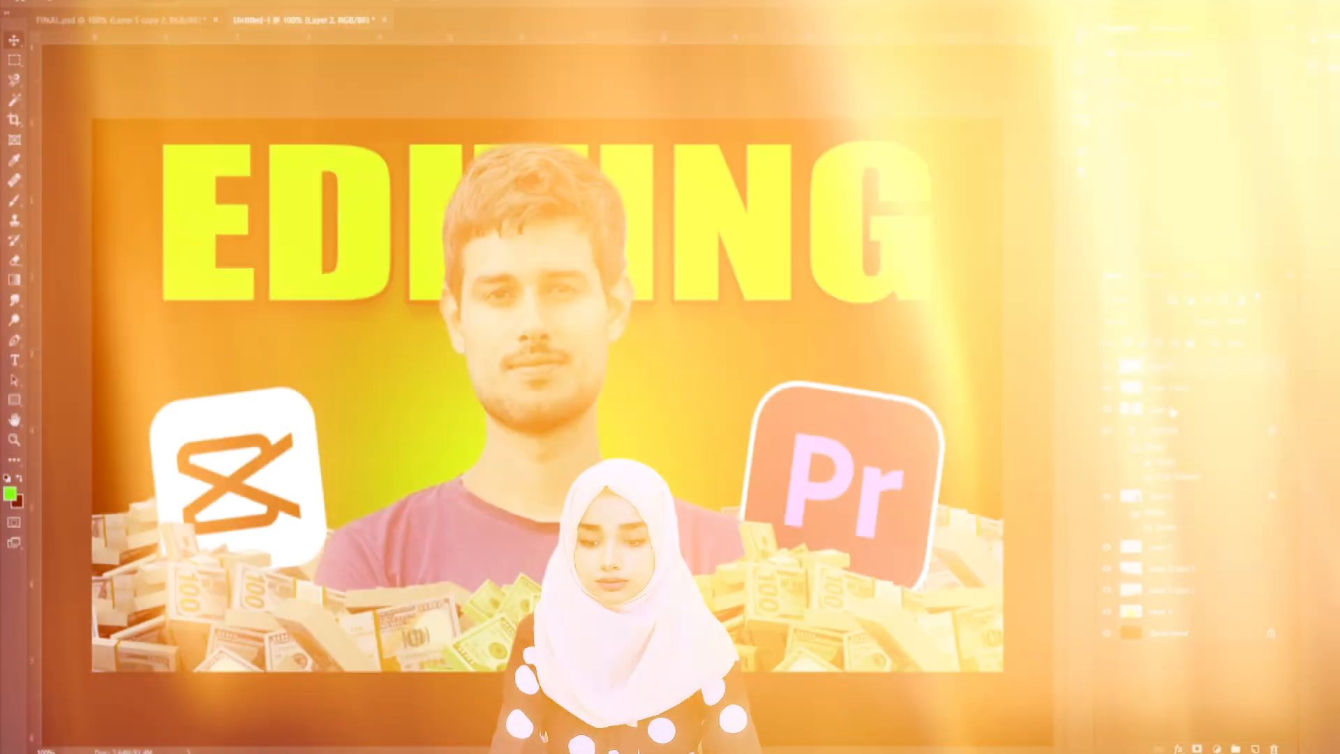
Colorize the front money pile on Layer 2 copy green using Hue/Saturation with hue 123 and saturation 43.
{"action": "left_click", "coordinate": [1179, 389]}
{"action": "key", "text": "ctrl+u"}
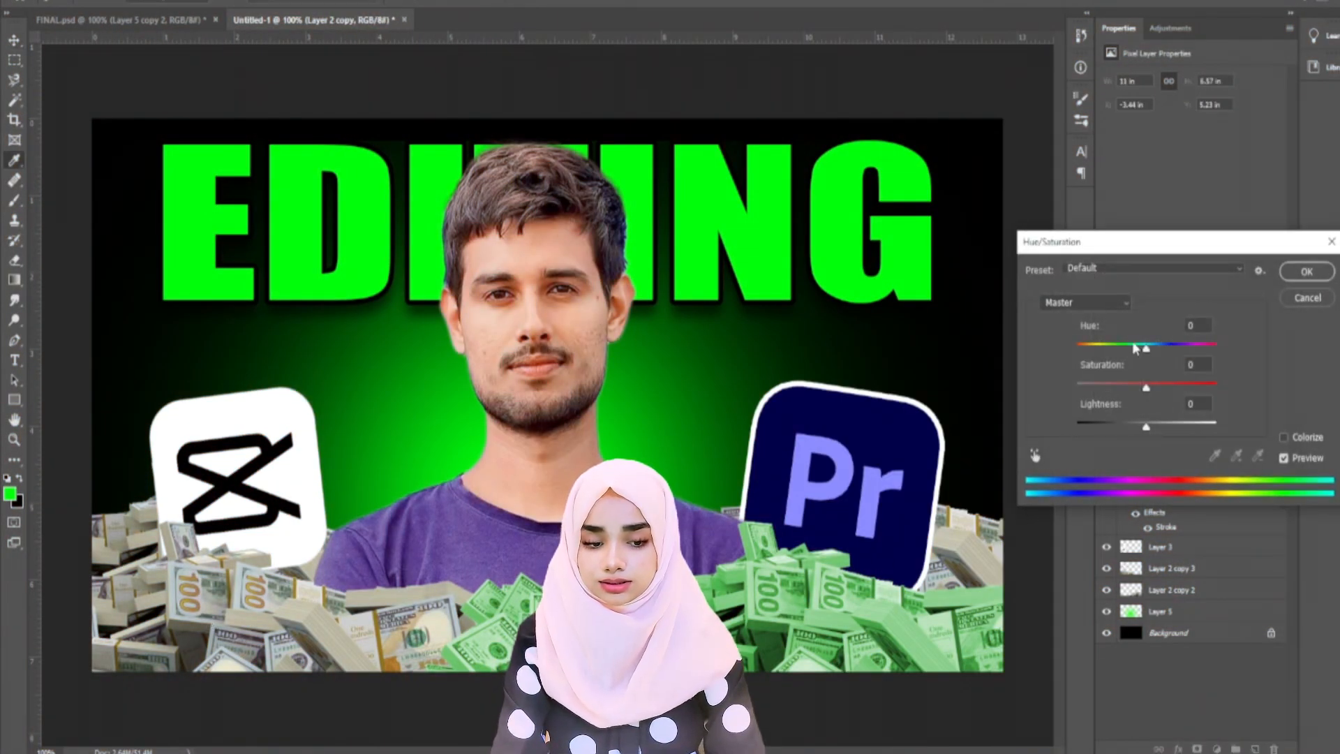
{"action": "left_click", "coordinate": [1284, 437]}
{"action": "left_click_drag", "start_coordinate": [1114, 388], "coordinate": [1136, 390]}
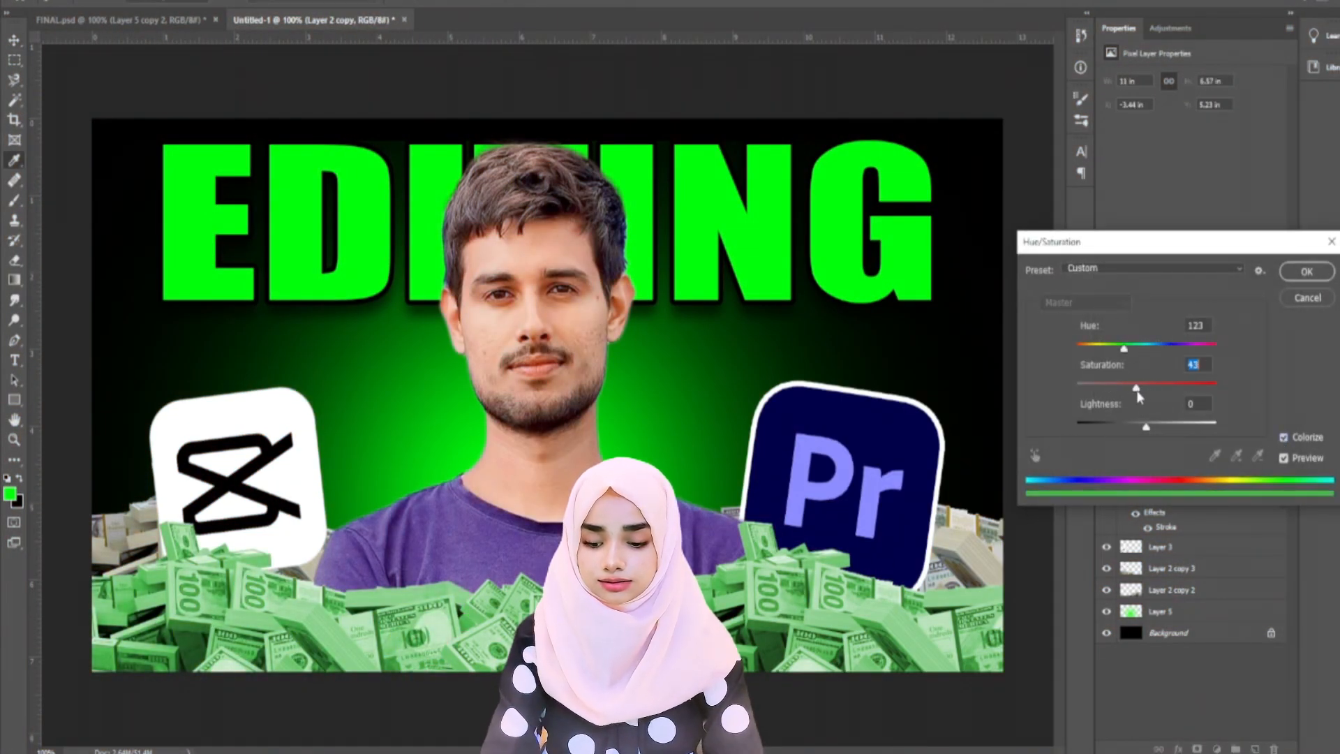
{"action": "left_click", "coordinate": [1307, 275]}
Colorize the two rear money piles, Layer 2 copy 3 and Layer 2 copy 2, green with Hue/Saturation to match the front ones.
{"action": "left_click", "coordinate": [1173, 569]}
{"action": "key", "text": "ctrl+alt+u"}
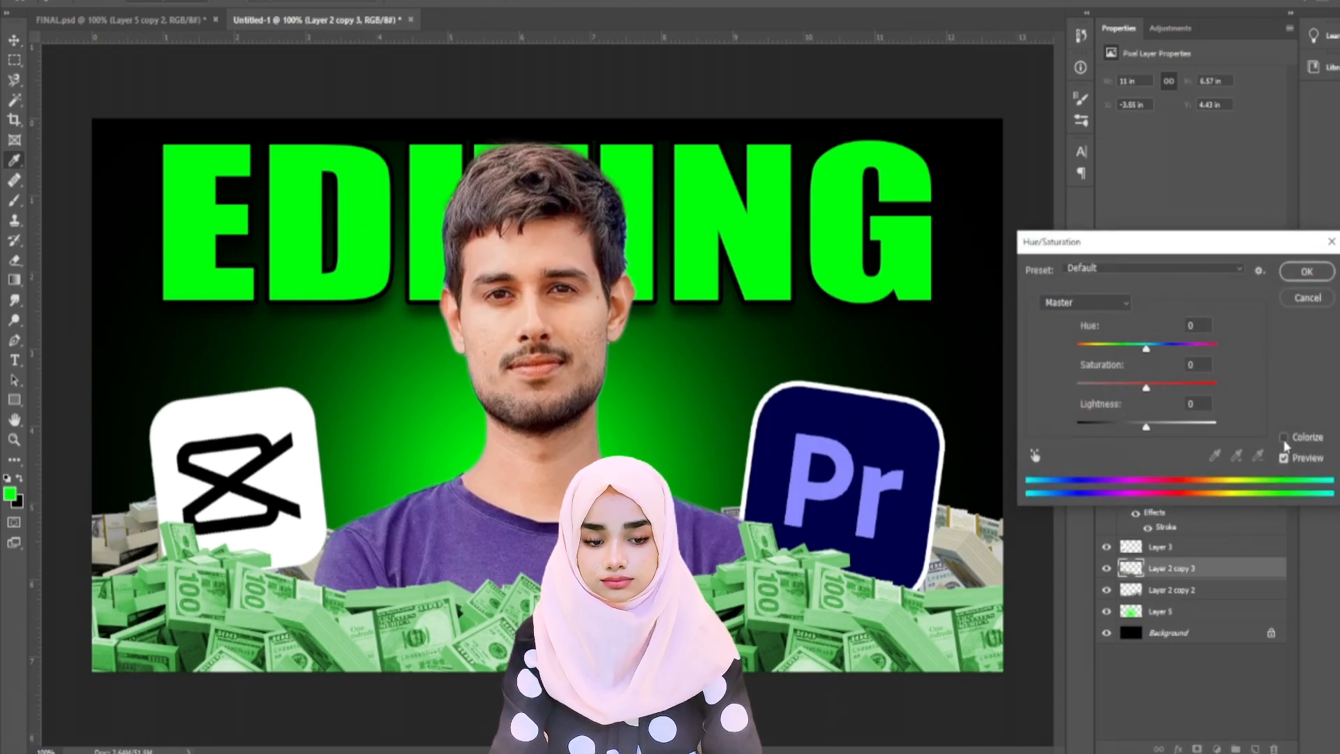
{"action": "key", "text": "Return"}
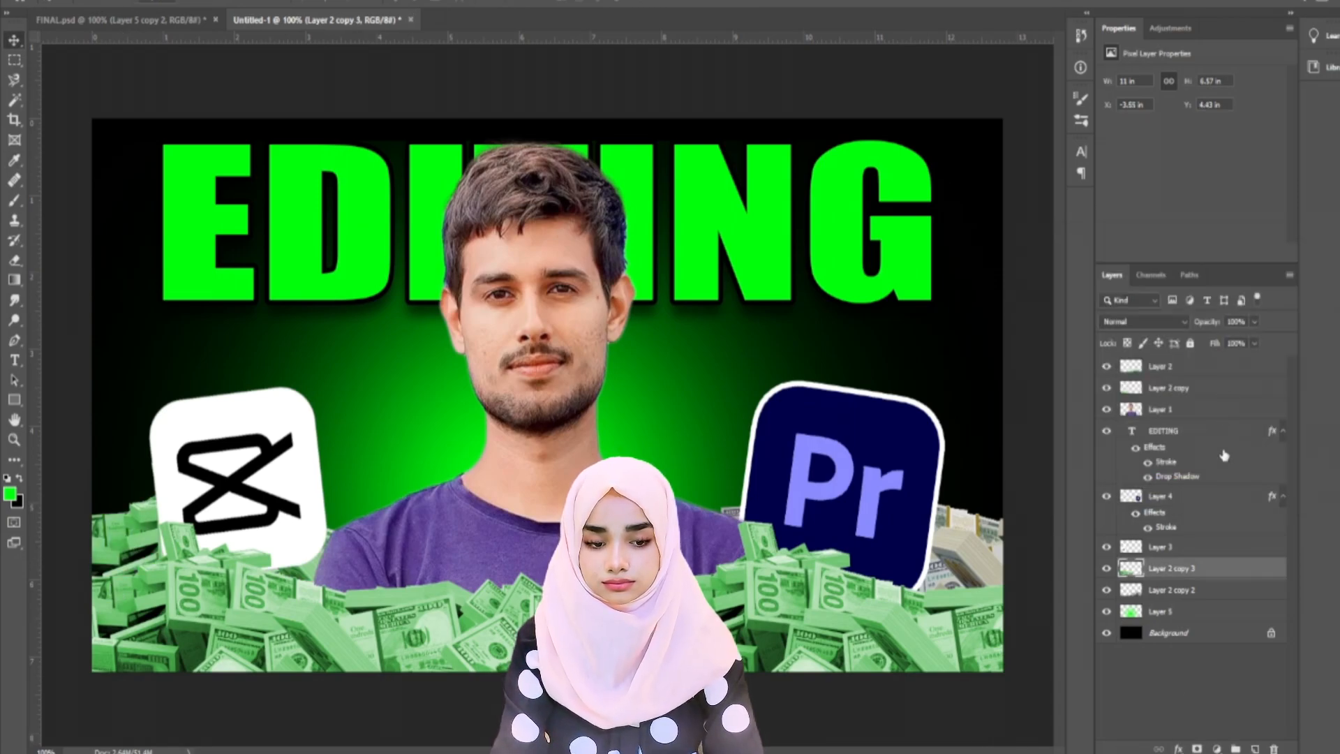
{"action": "left_click", "coordinate": [1118, 590]}
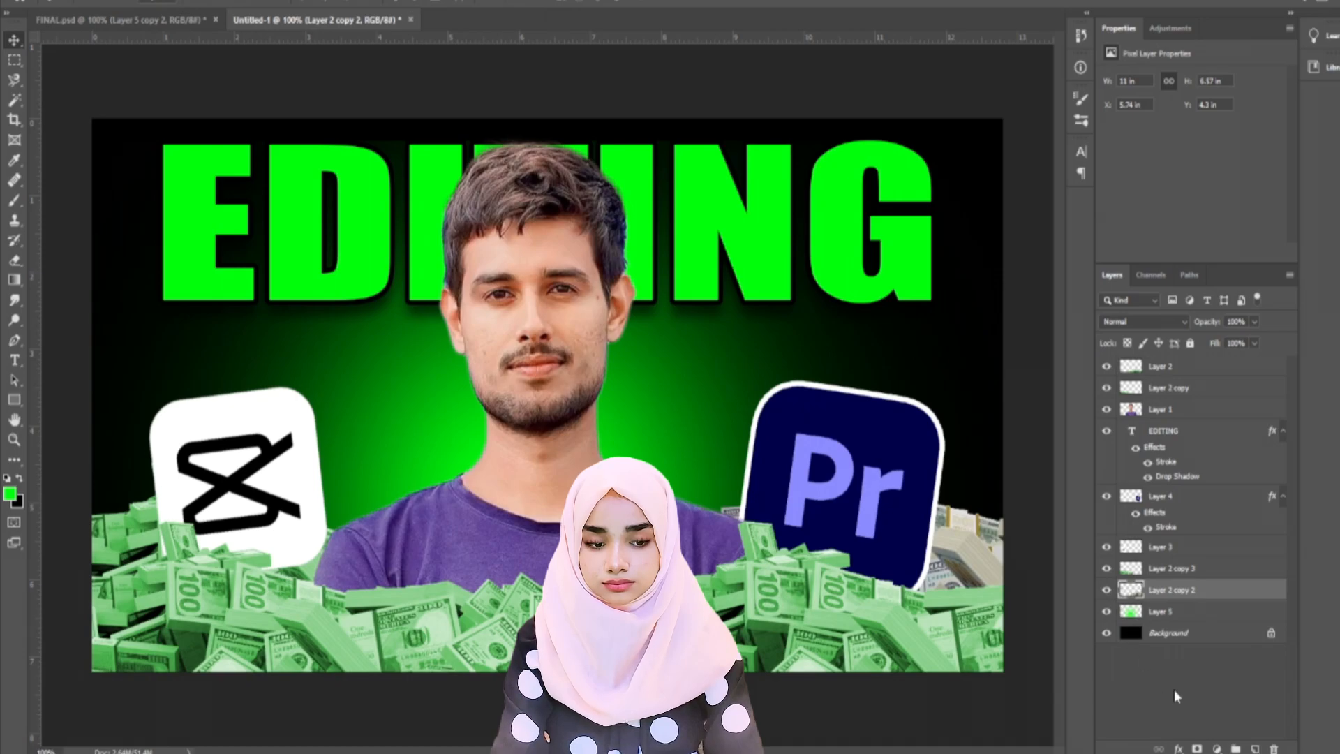
{"action": "key", "text": "ctrl+alt+u"}
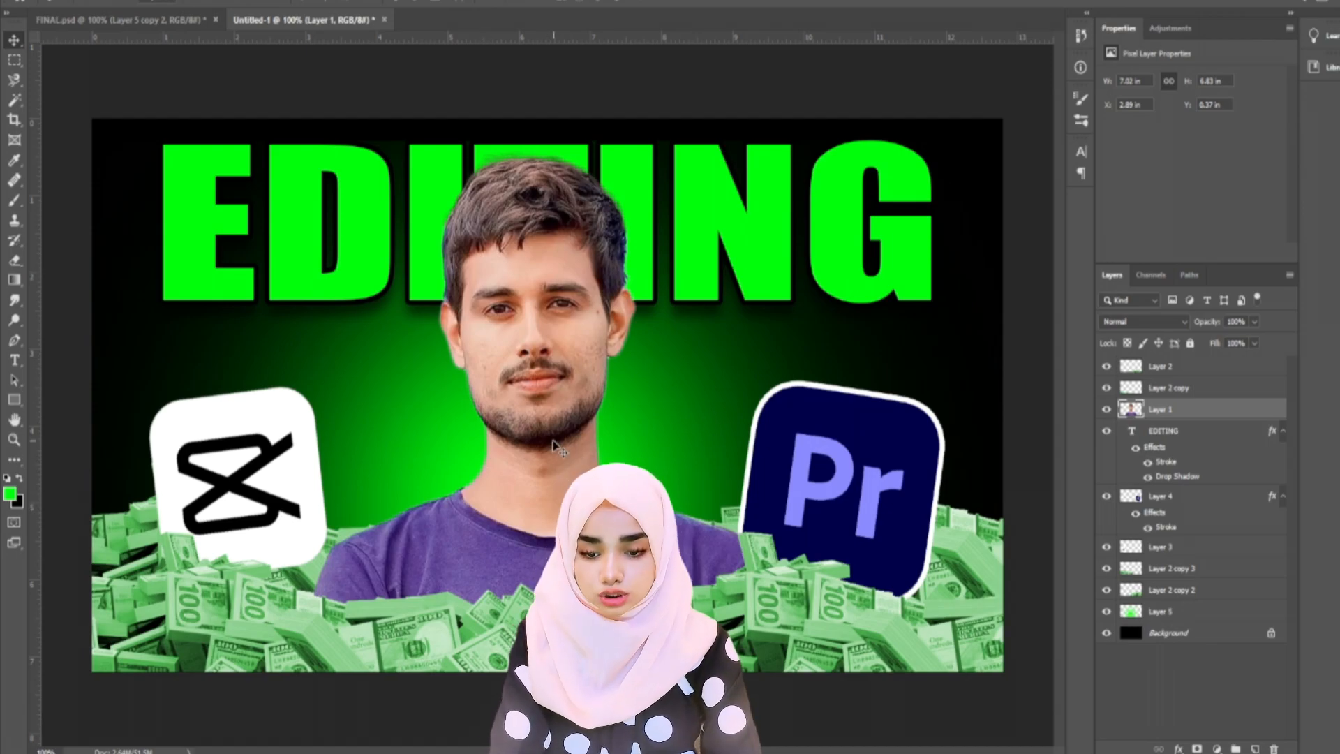
Add a black Multiply drop shadow with a 90° light angle to the portrait on Layer 1.
{"action": "left_click", "coordinate": [1180, 749]}
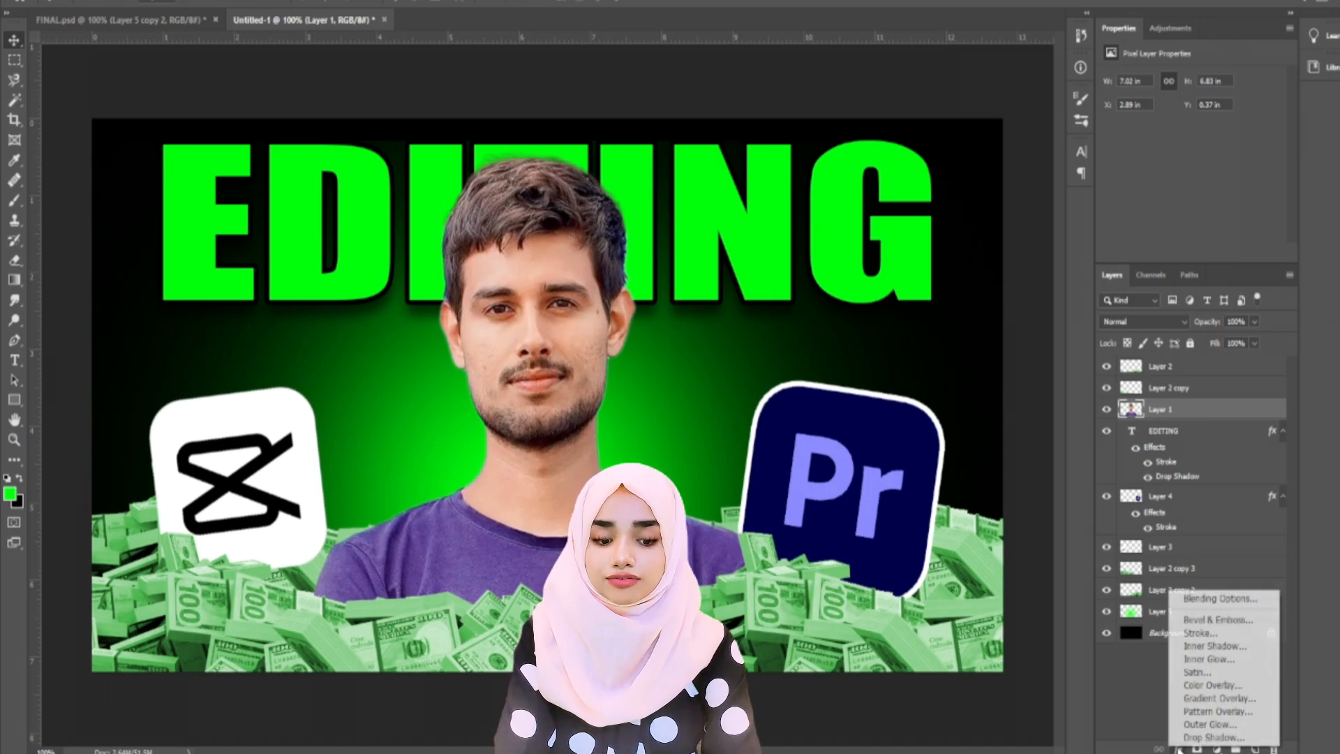
{"action": "left_click", "coordinate": [1196, 739]}
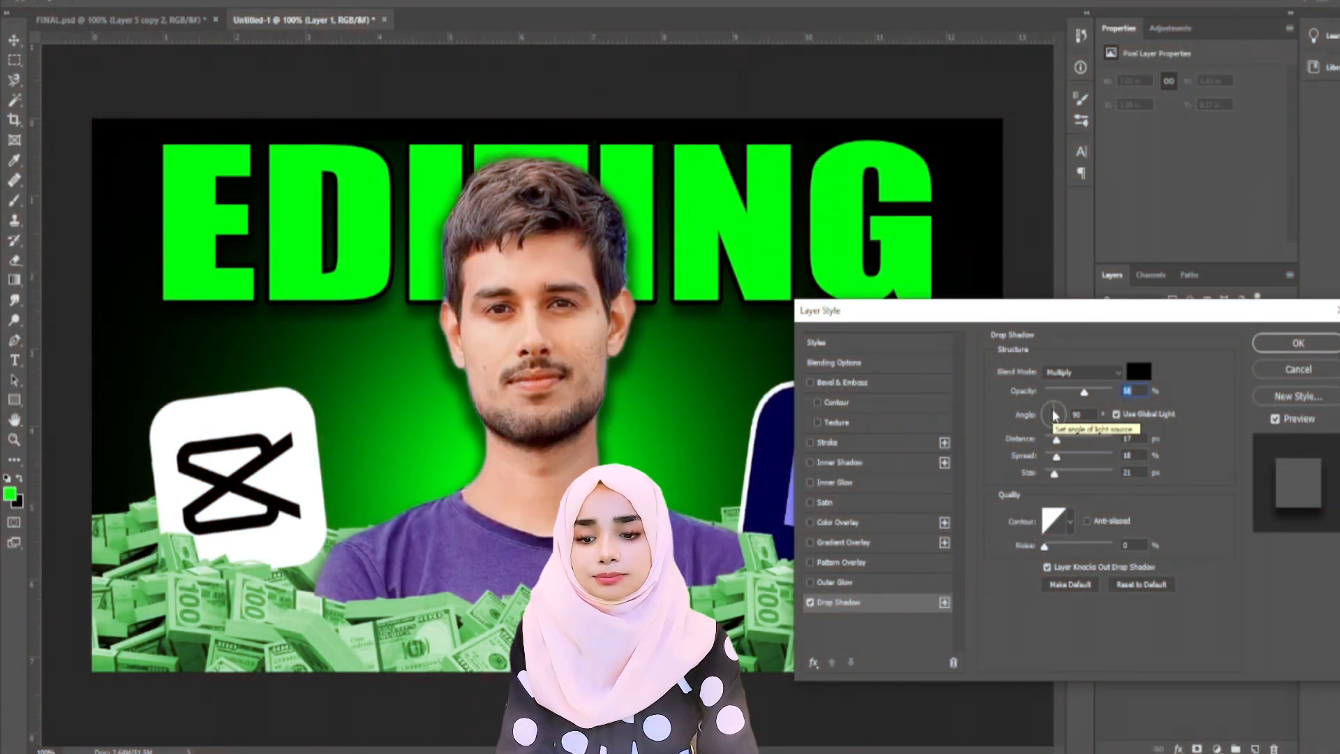
{"action": "left_click_drag", "start_coordinate": [1052, 427], "coordinate": [1036, 438]}
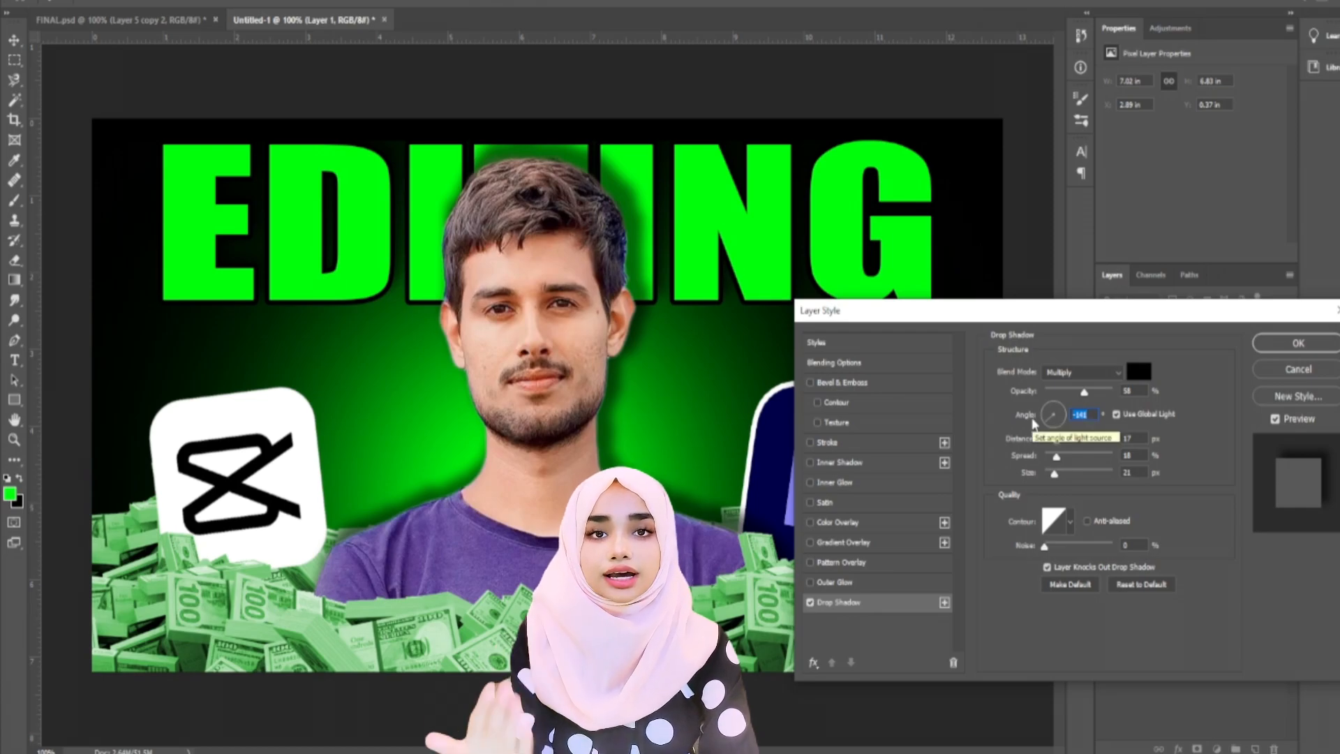
{"action": "type", "text": "90"}
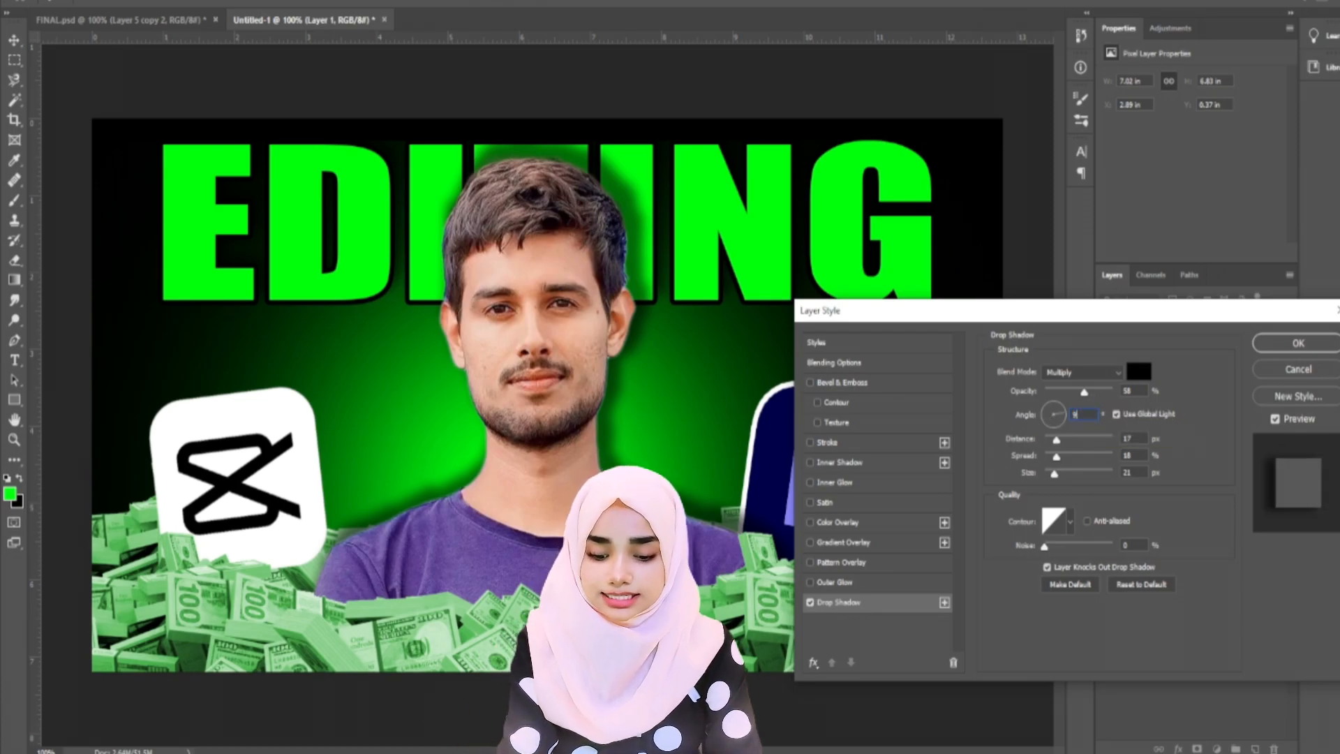
{"action": "left_click", "coordinate": [1282, 344]}
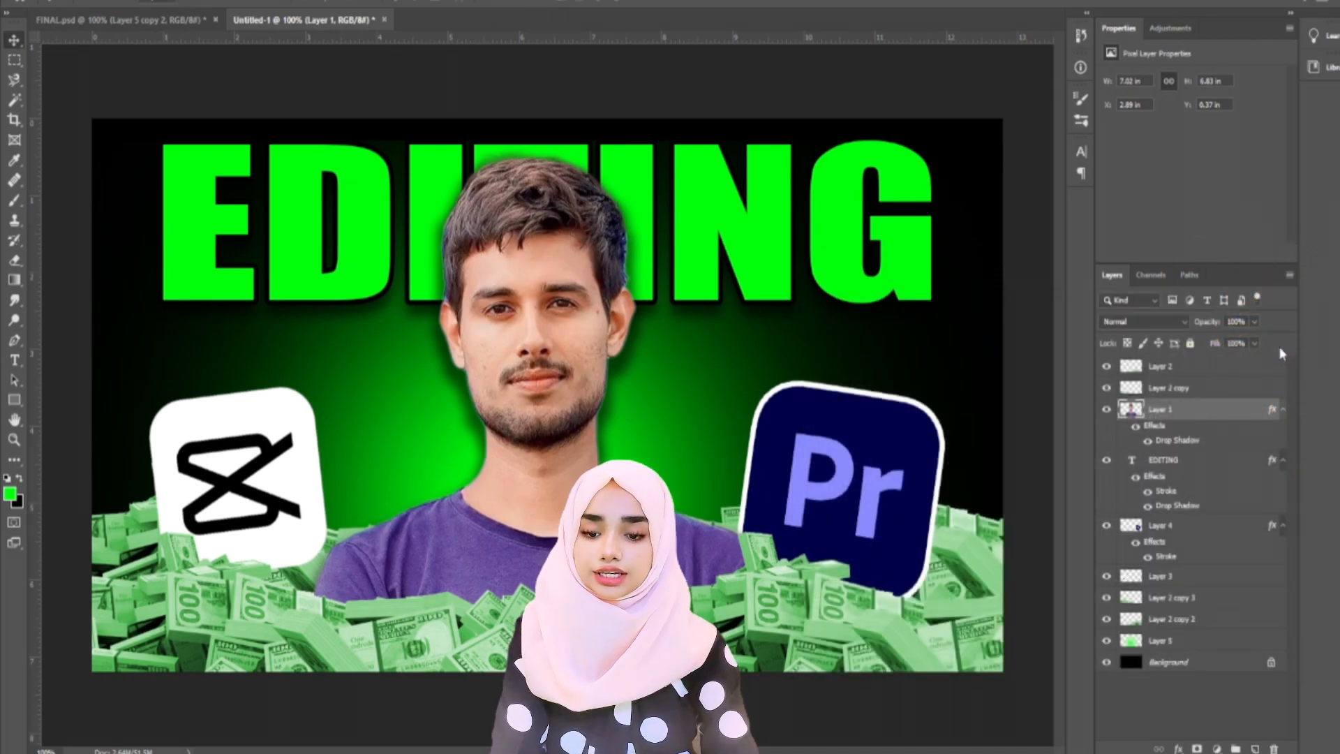